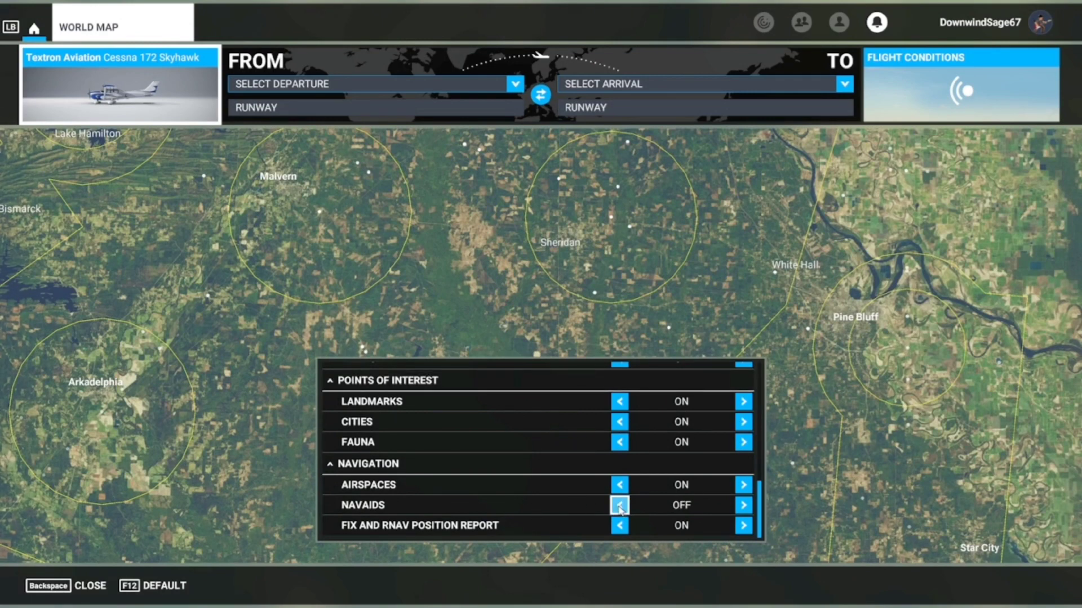
click(619, 506)
Toggle the Navaids map filter off and back on to compare the map around Pine Bluff airport
drag(816, 353, 389, 238)
scroll(465, 244, up, 4)
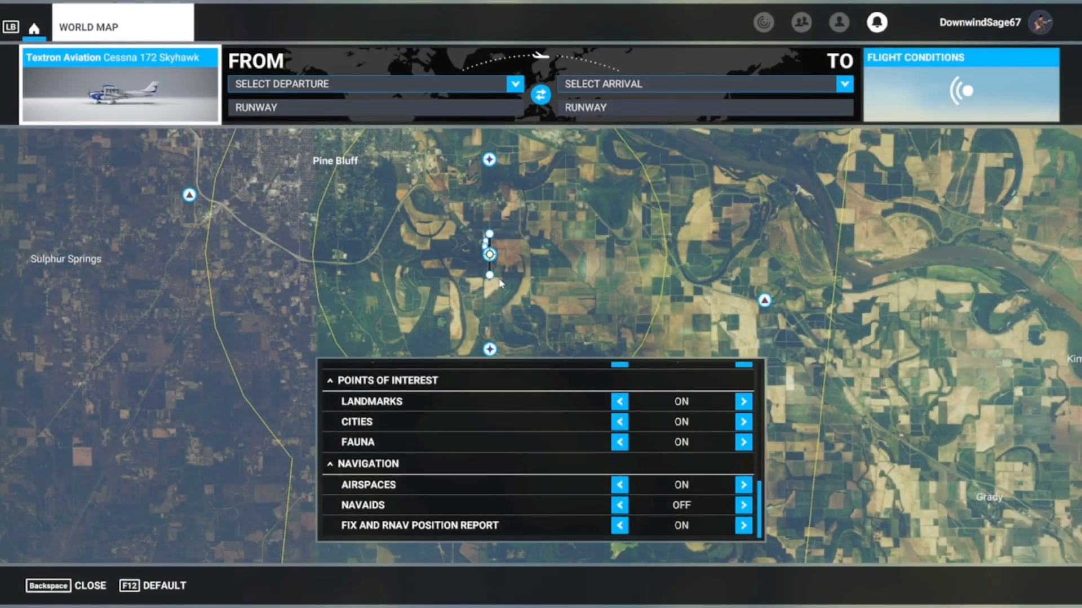
click(620, 506)
click(619, 505)
click(620, 505)
Examine the IPBF navaid beyond the south end of the runway at Pine Bluff airport
mouse_move(490, 283)
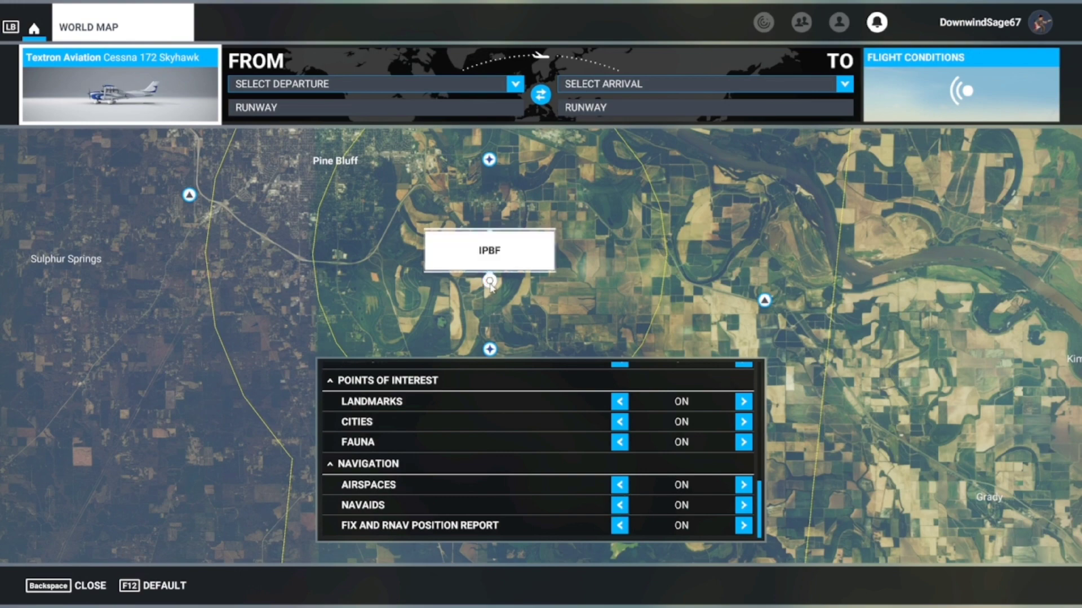
scroll(490, 284, up, 3)
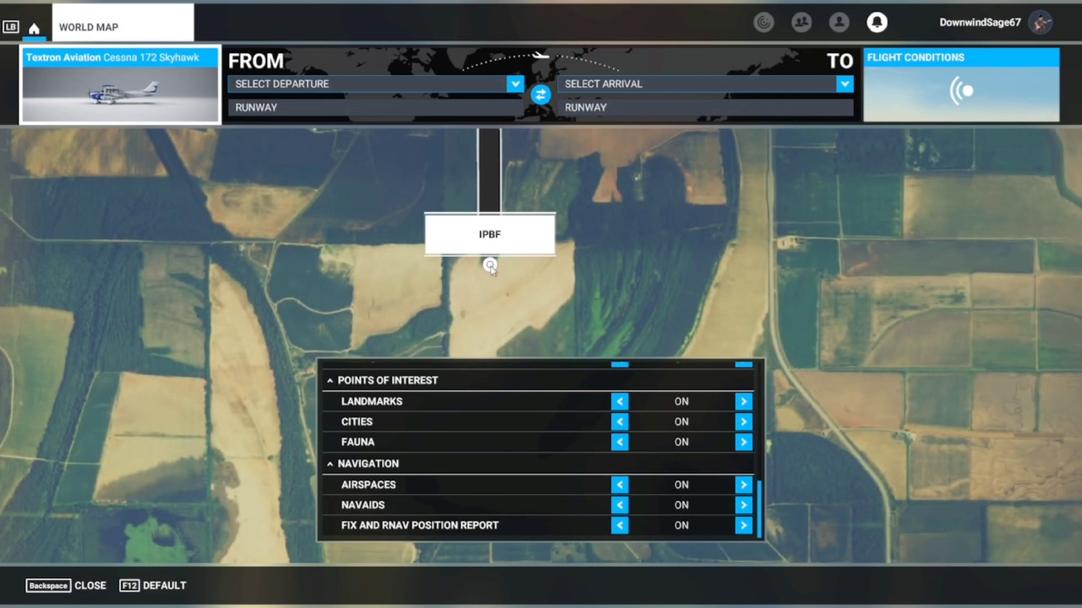
scroll(490, 265, down, 2)
scroll(490, 265, up, 2)
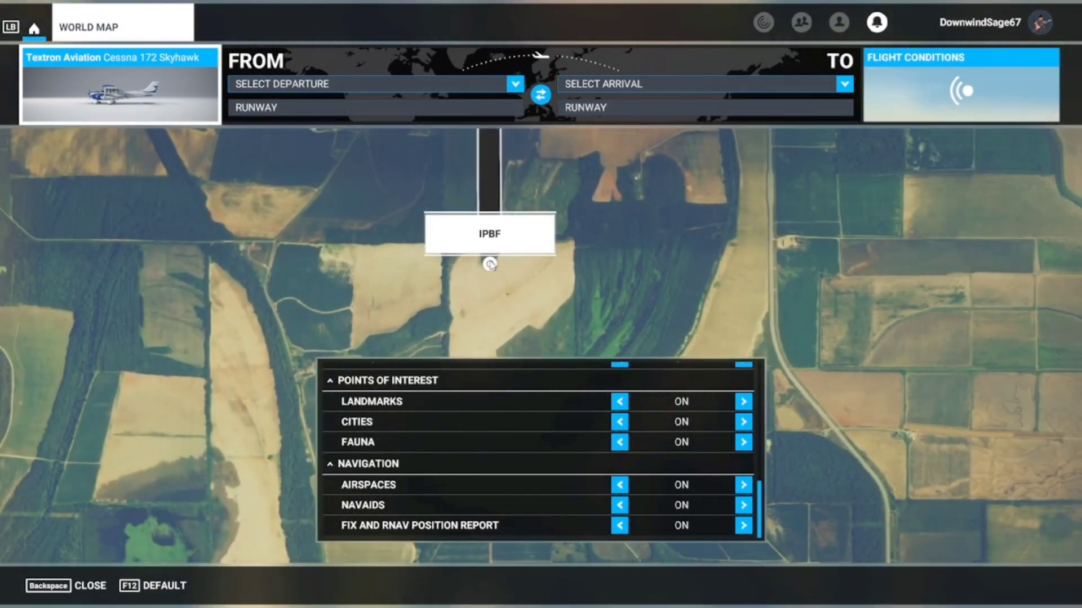
click(489, 264)
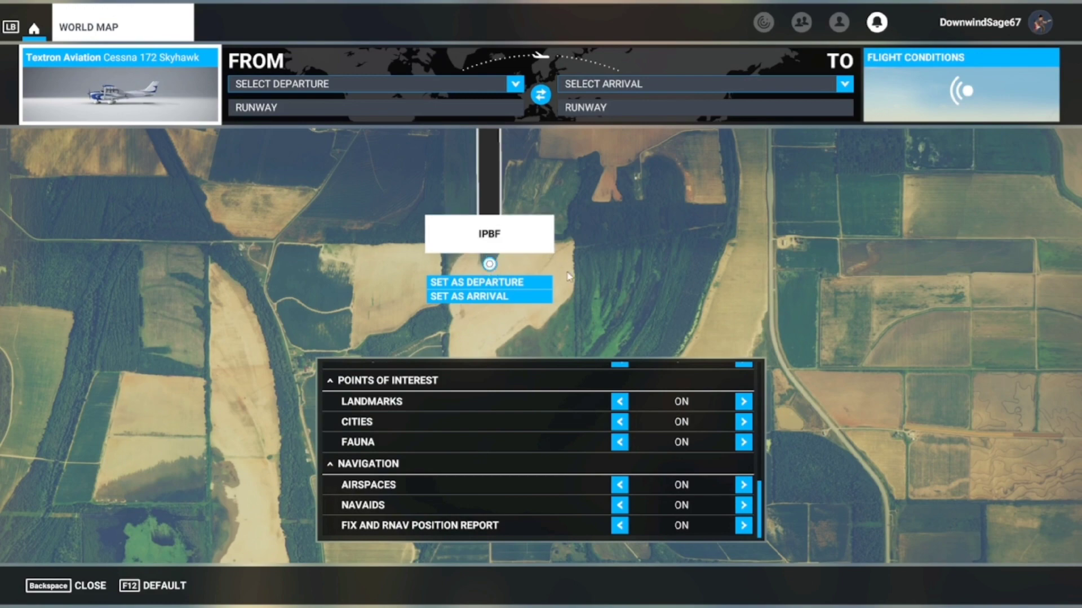
scroll(630, 295, down, 3)
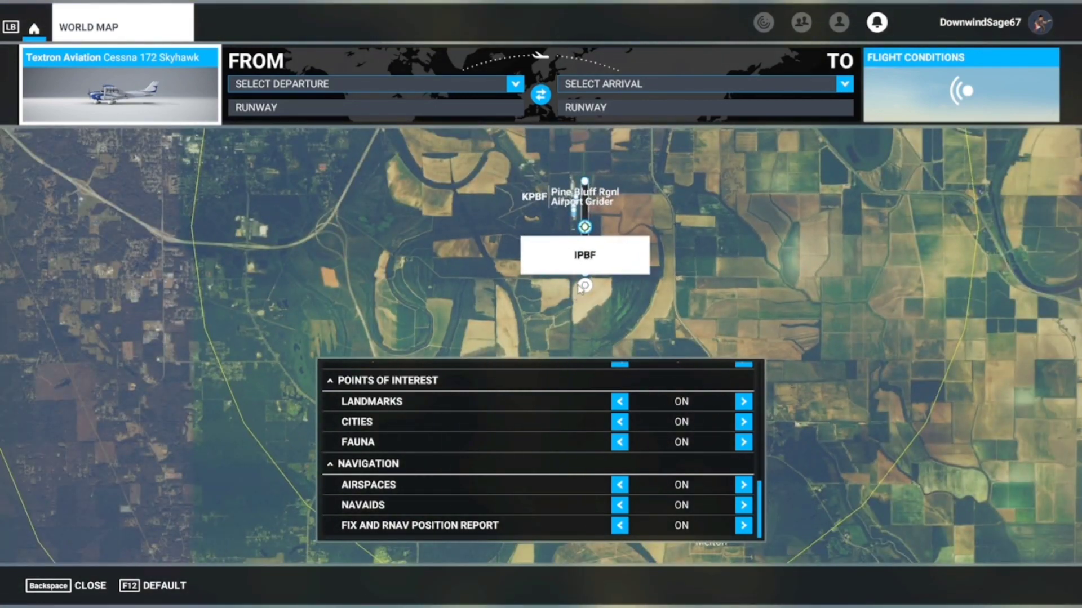
scroll(606, 296, up, 3)
scroll(617, 296, up, 1)
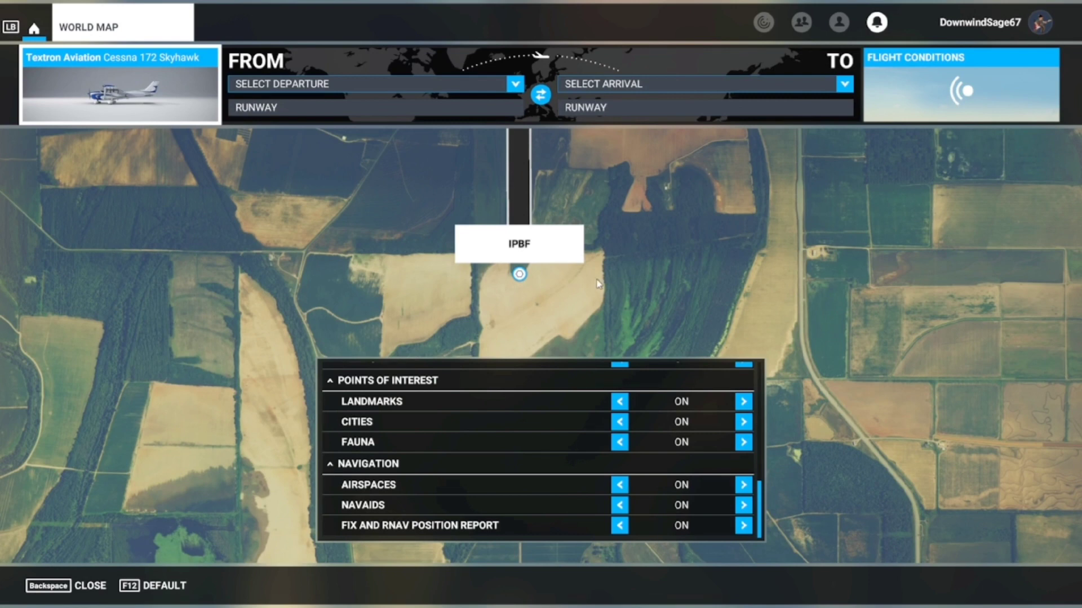
scroll(563, 279, down, 2)
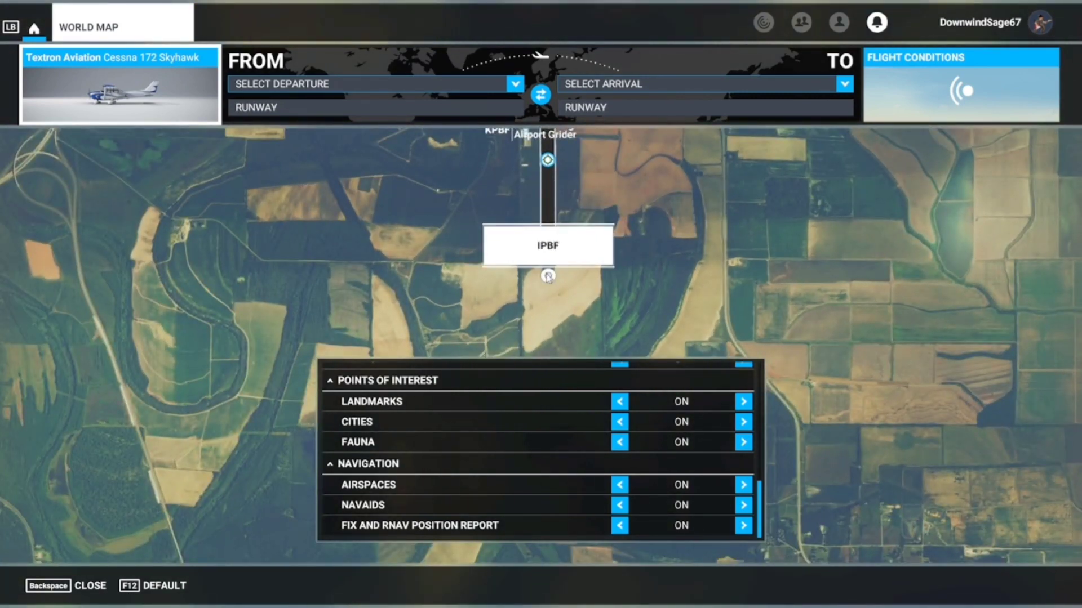
drag(651, 228, 649, 303)
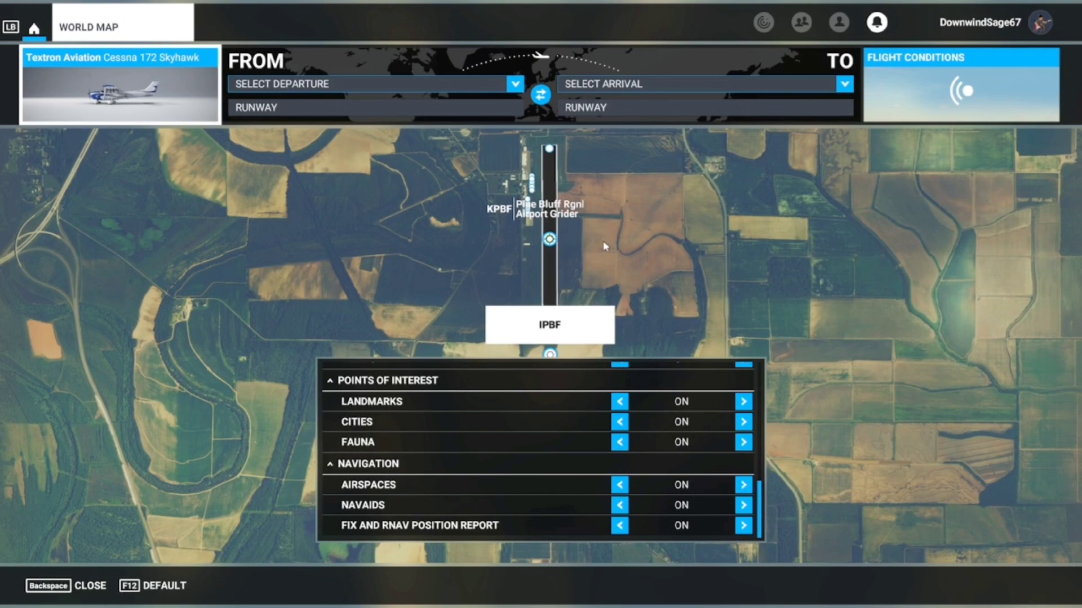
Look over the map north from Pine Bluff to Little Rock and inspect the navaids and fixes southeast of the city
scroll(657, 236, down, 5)
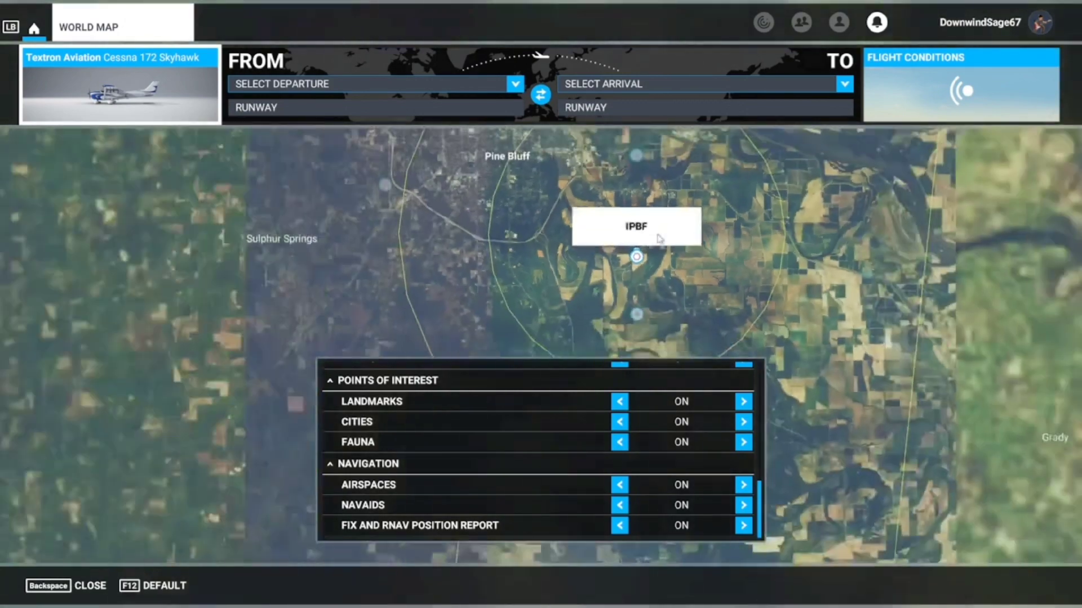
scroll(510, 206, down, 4)
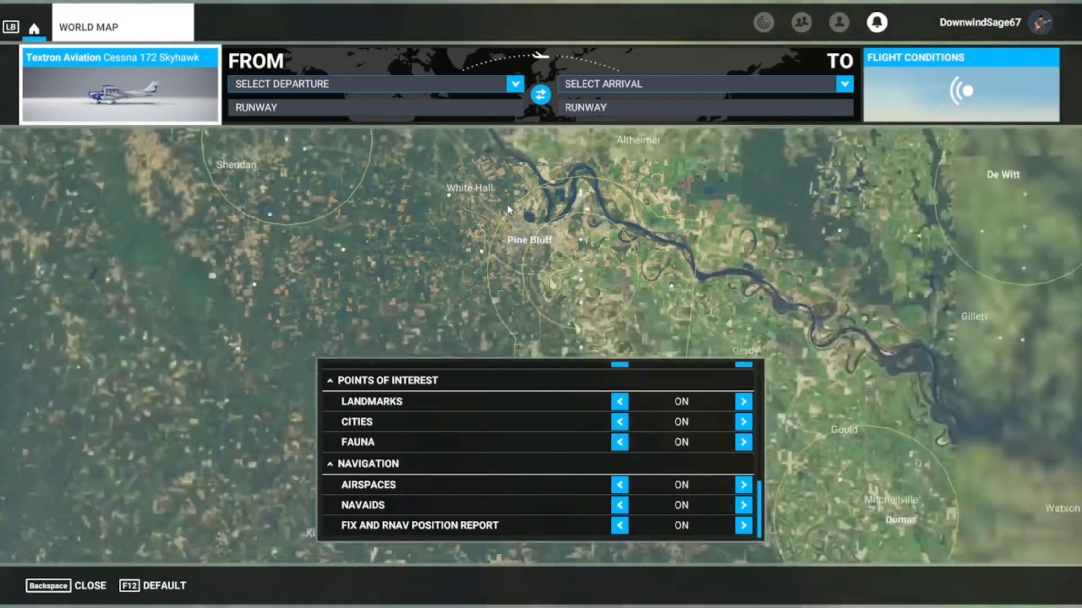
scroll(507, 188, up, 1)
drag(508, 188, 507, 307)
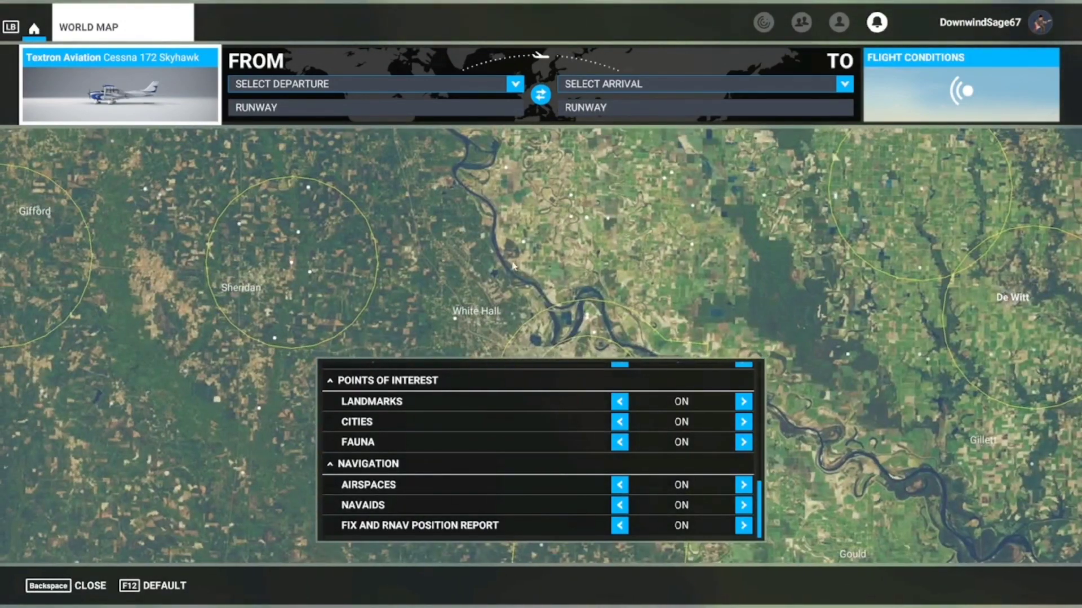
scroll(507, 244, down, 2)
drag(507, 244, 494, 294)
scroll(495, 294, down, 1)
drag(457, 205, 550, 307)
scroll(540, 310, up, 1)
scroll(531, 279, up, 3)
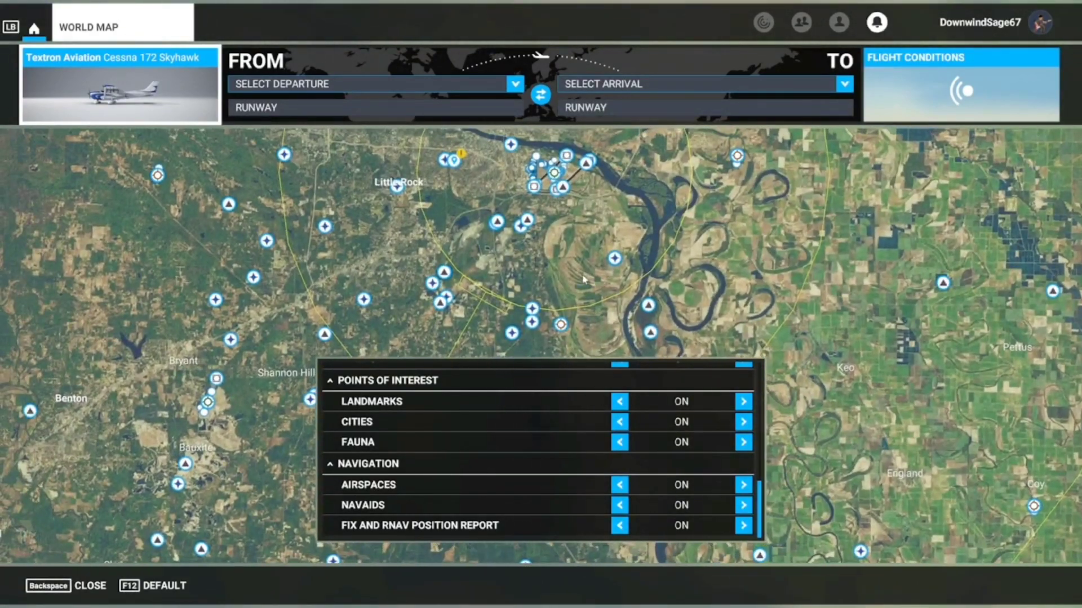
drag(565, 246, 560, 276)
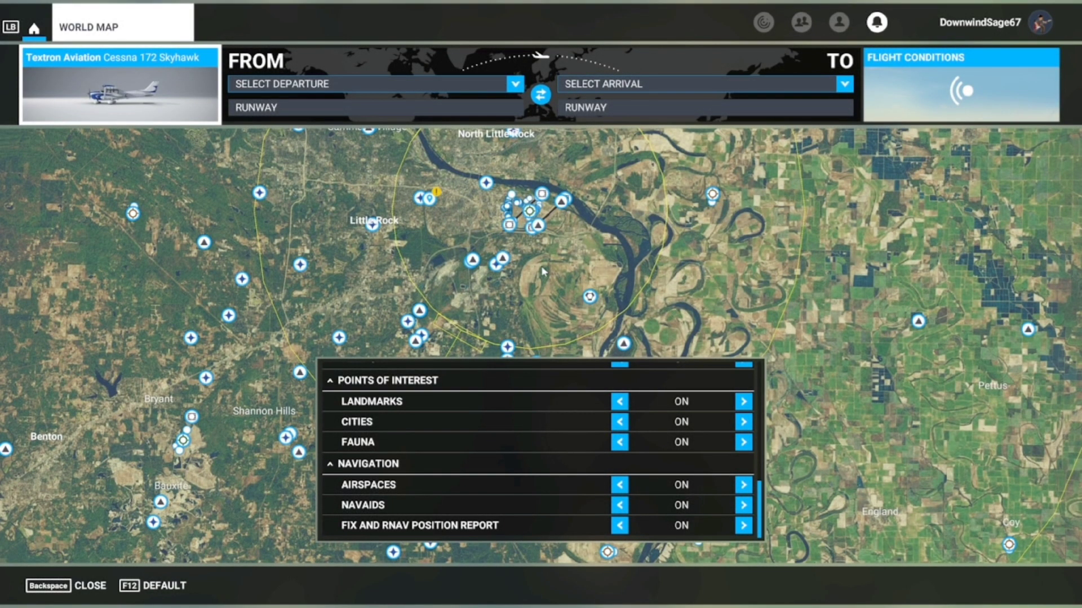
scroll(529, 272, up, 2)
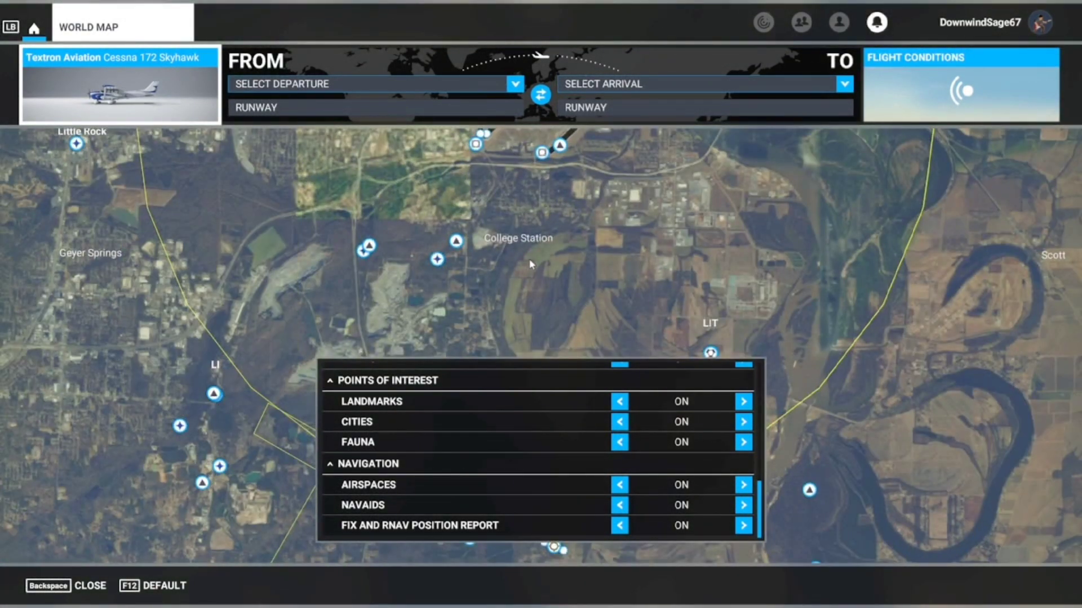
drag(523, 217, 472, 231)
scroll(472, 230, down, 4)
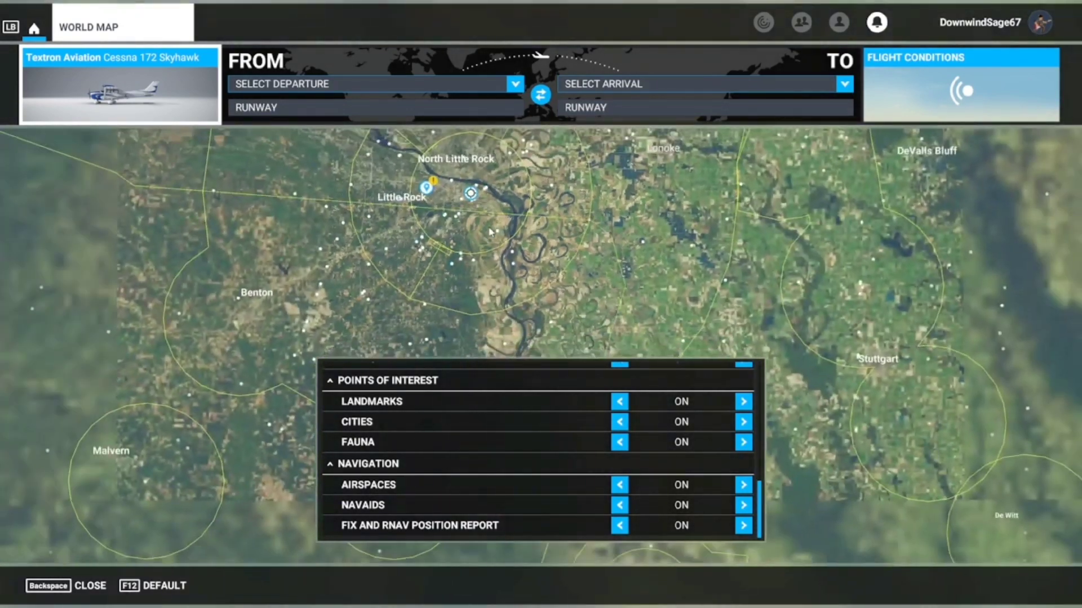
scroll(489, 231, up, 5)
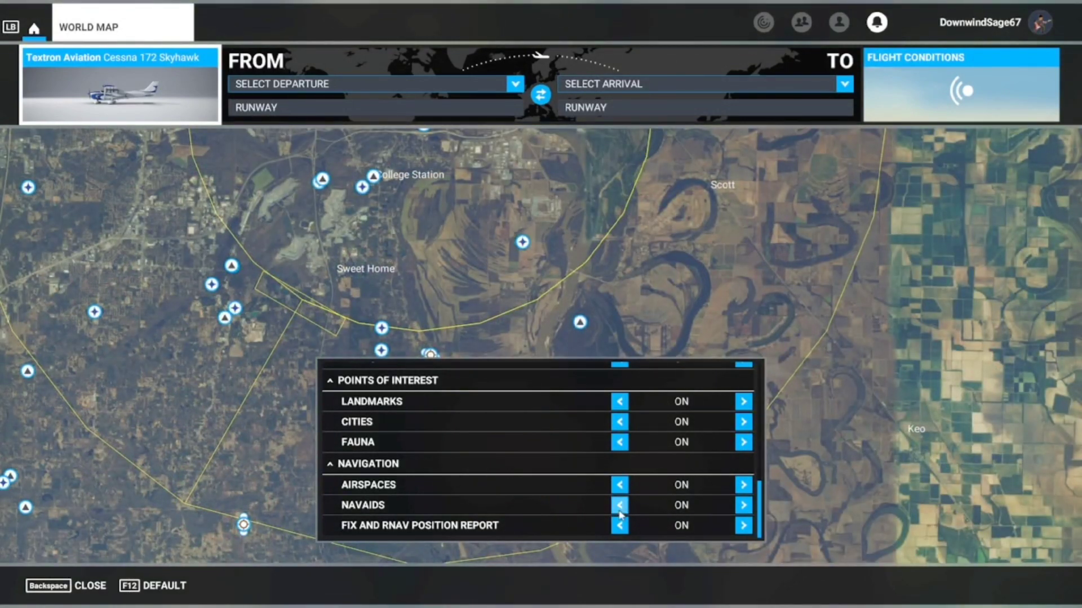
Toggle the Navaids filter off and back on, and locate the LIT navaid southeast of Little Rock
click(619, 509)
click(619, 509)
scroll(495, 292, up, 2)
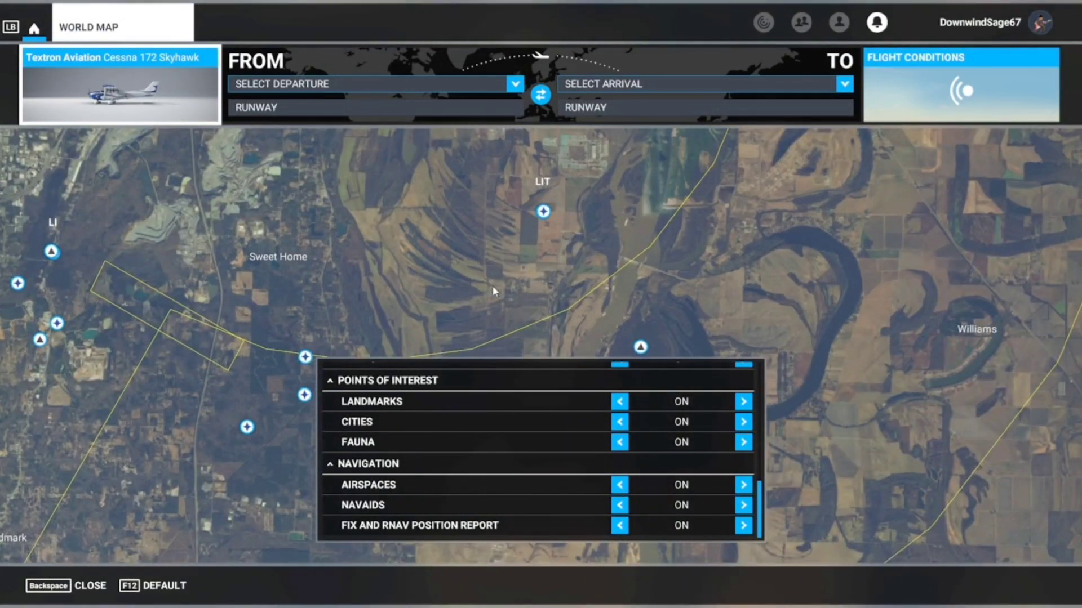
scroll(495, 291, up, 3)
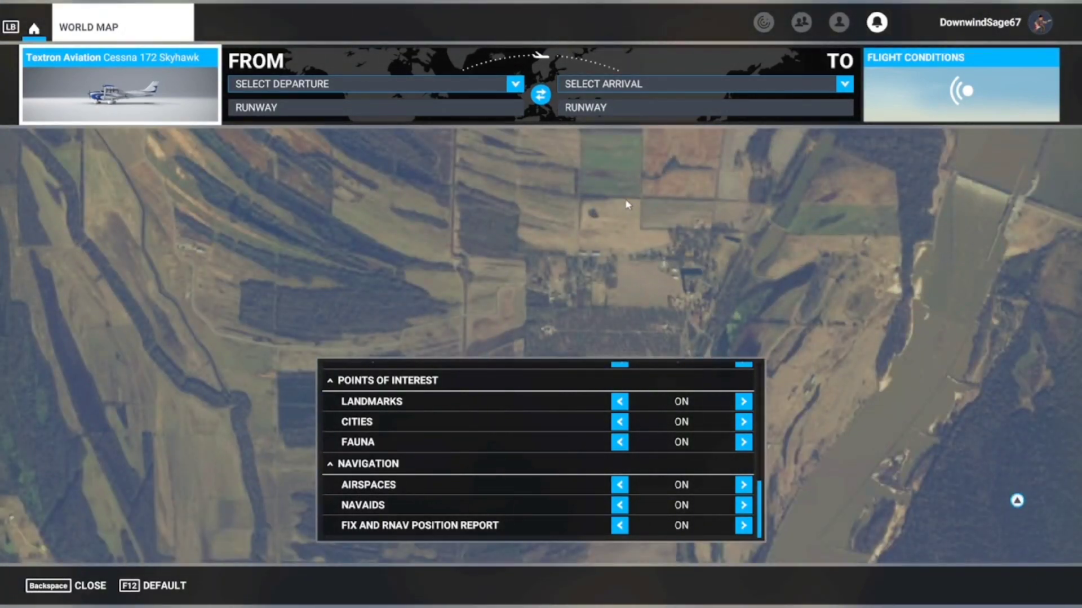
drag(628, 204, 512, 381)
drag(554, 258, 536, 302)
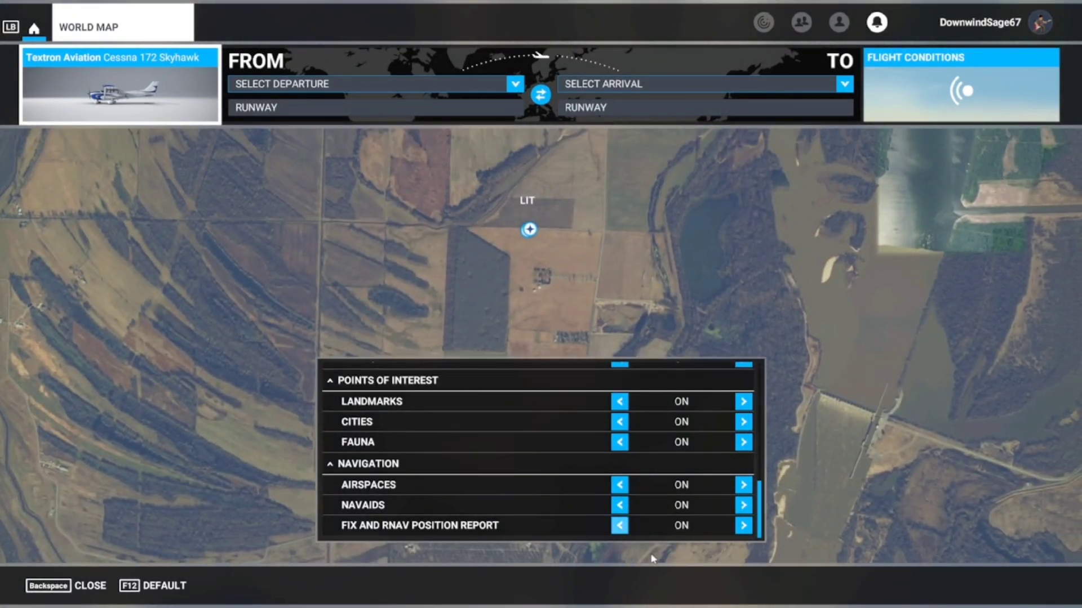
Turn off the Fix and RNAV Position Report filter, and toggle Navaids off and back on to isolate LIT
click(621, 530)
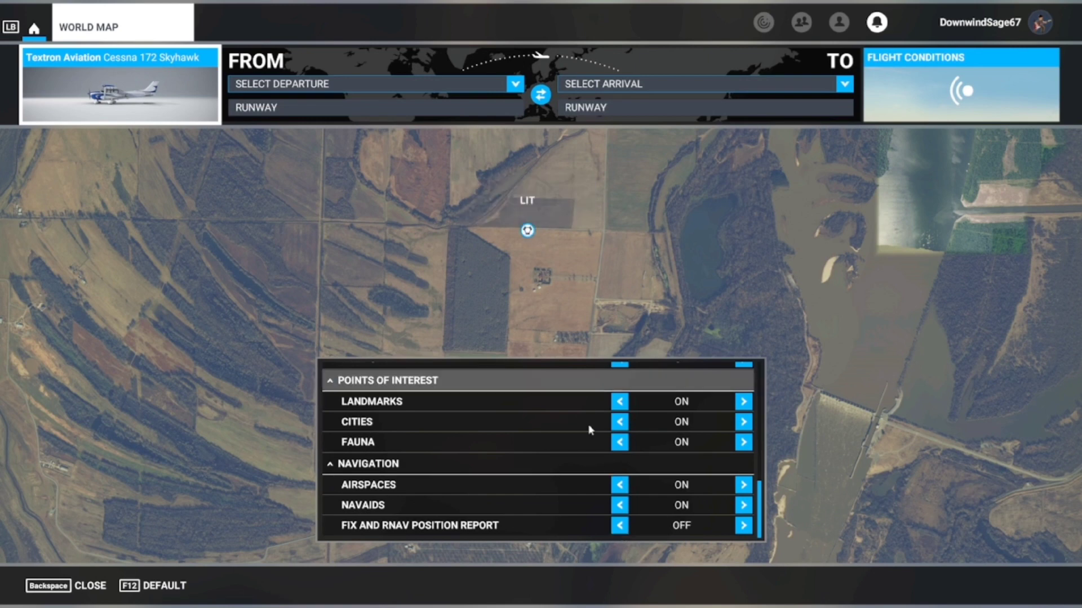
click(621, 506)
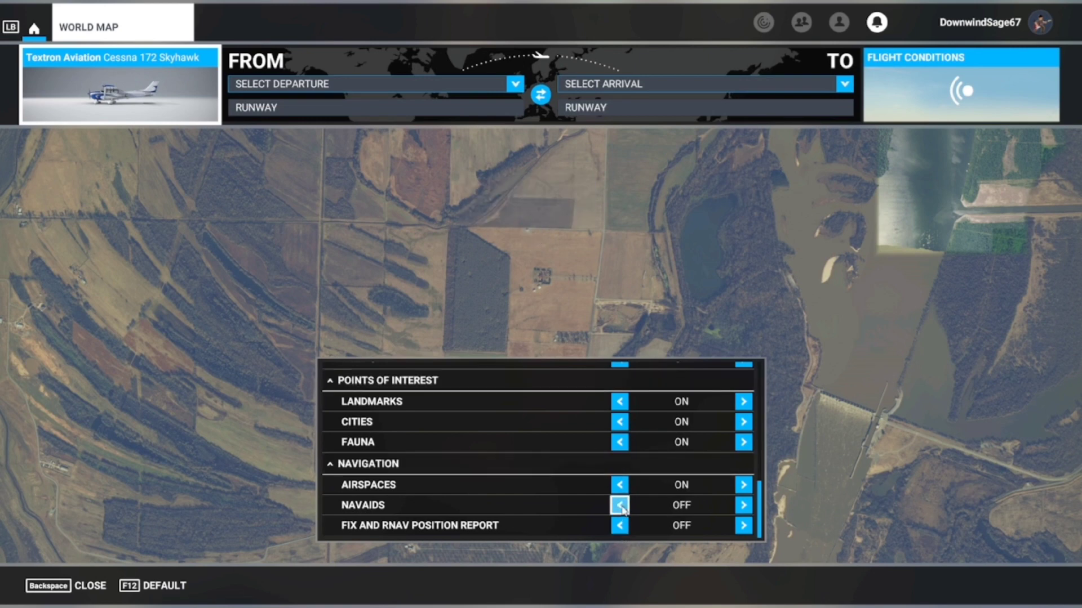
click(621, 506)
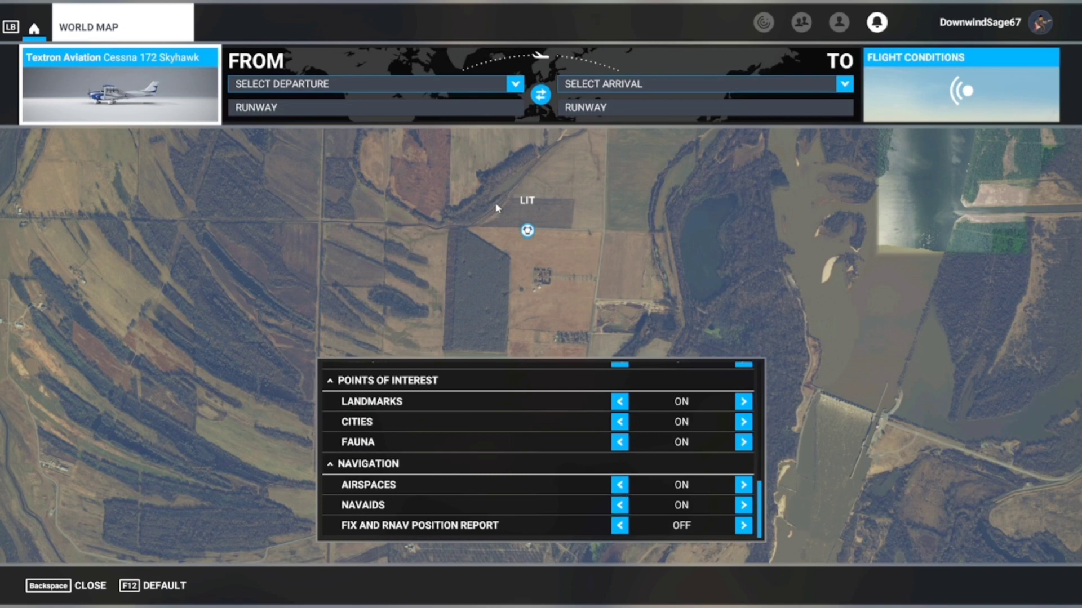
Inspect the LI navaid southwest of Little Rock's Adams airport, west of Sweet Home, without setting it as departure or arrival
scroll(495, 248, down, 3)
scroll(495, 248, down, 3)
scroll(495, 248, up, 2)
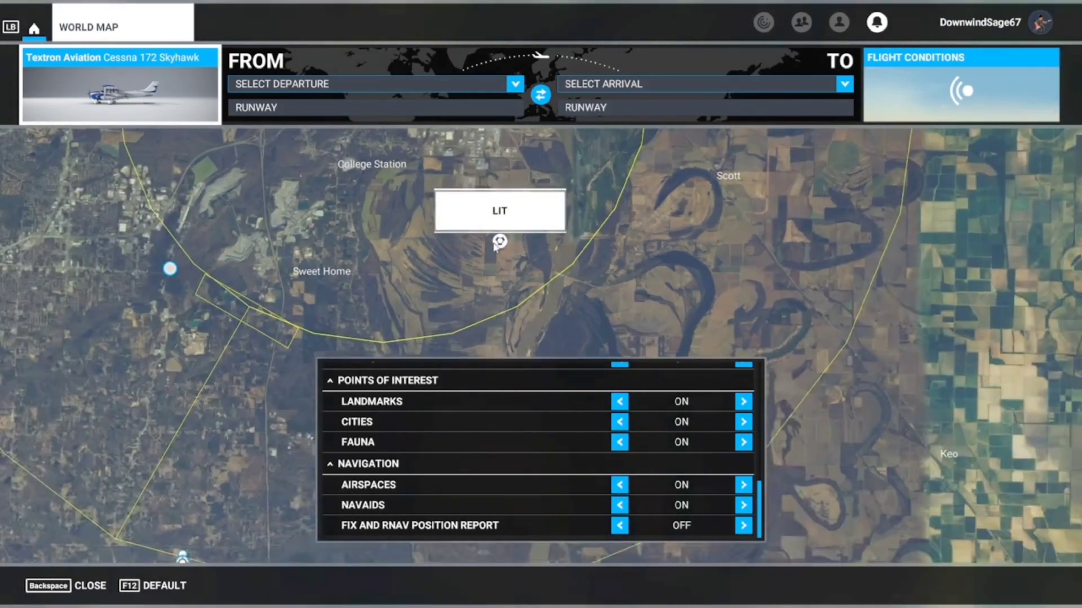
drag(401, 217, 710, 217)
click(342, 280)
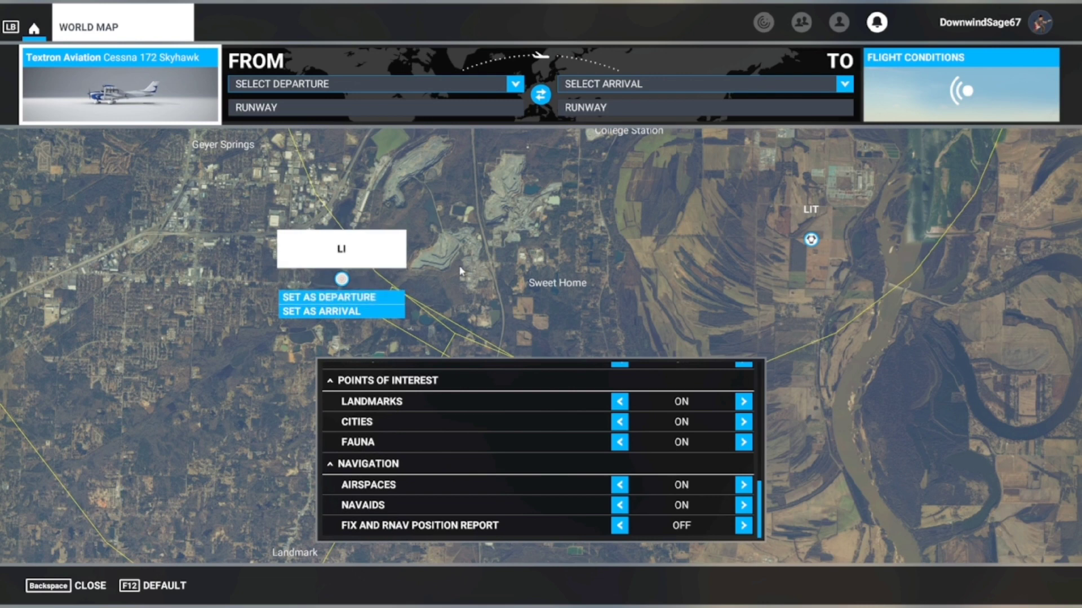
click(211, 309)
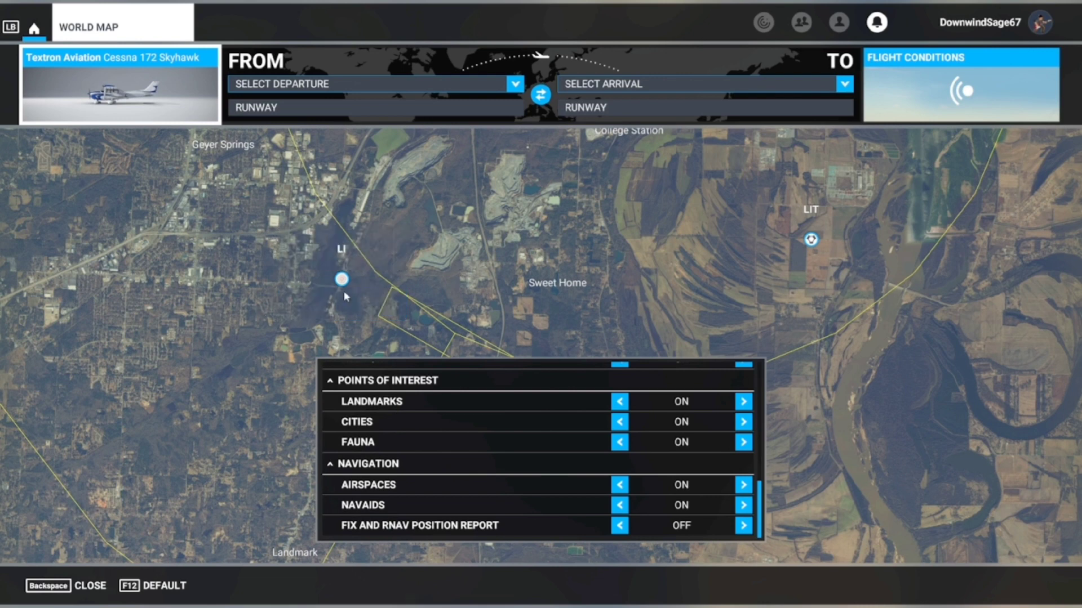
Examine the navaids at the runway ends of KLIT Adams airport, selecting ICNL at the northeast end of the eastern runway
drag(535, 239, 433, 301)
drag(481, 216, 503, 252)
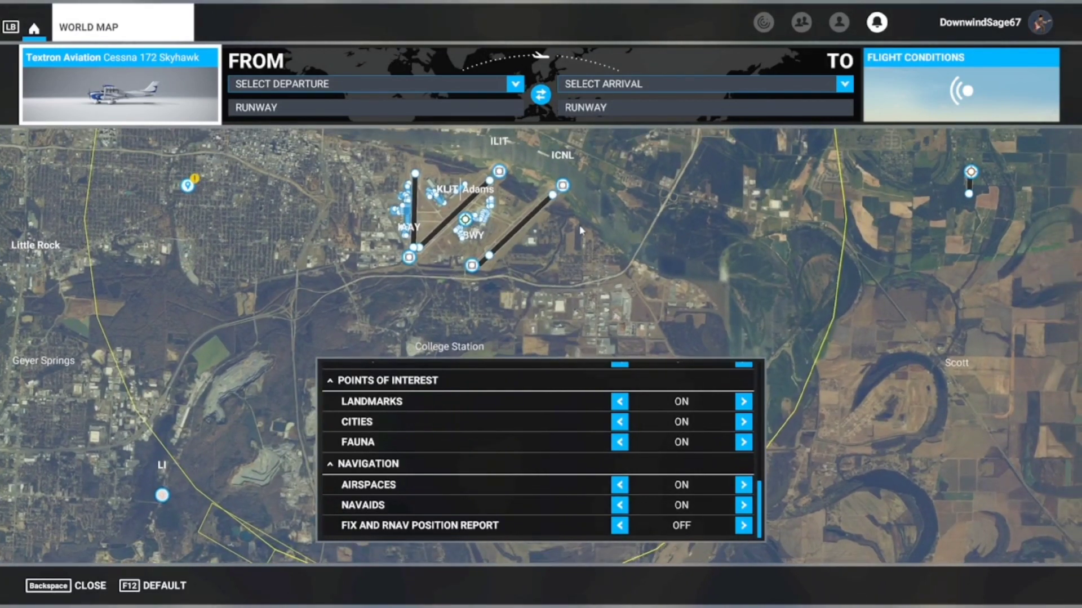
mouse_move(616, 235)
mouse_down()
mouse_move(620, 265)
mouse_move(643, 263)
mouse_up()
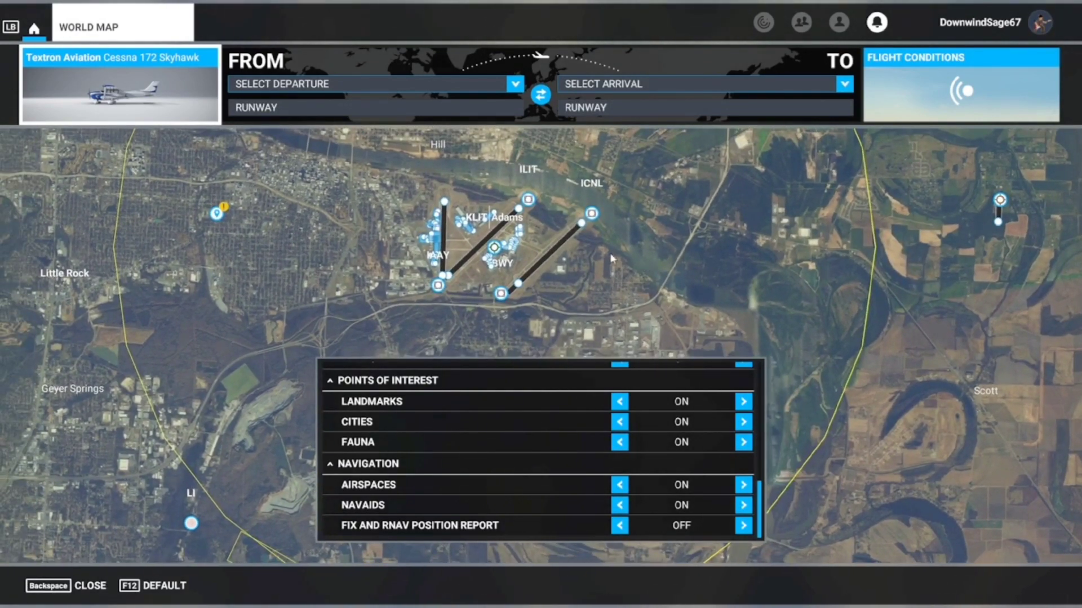
click(592, 214)
scroll(590, 248, up, 3)
scroll(588, 249, up, 3)
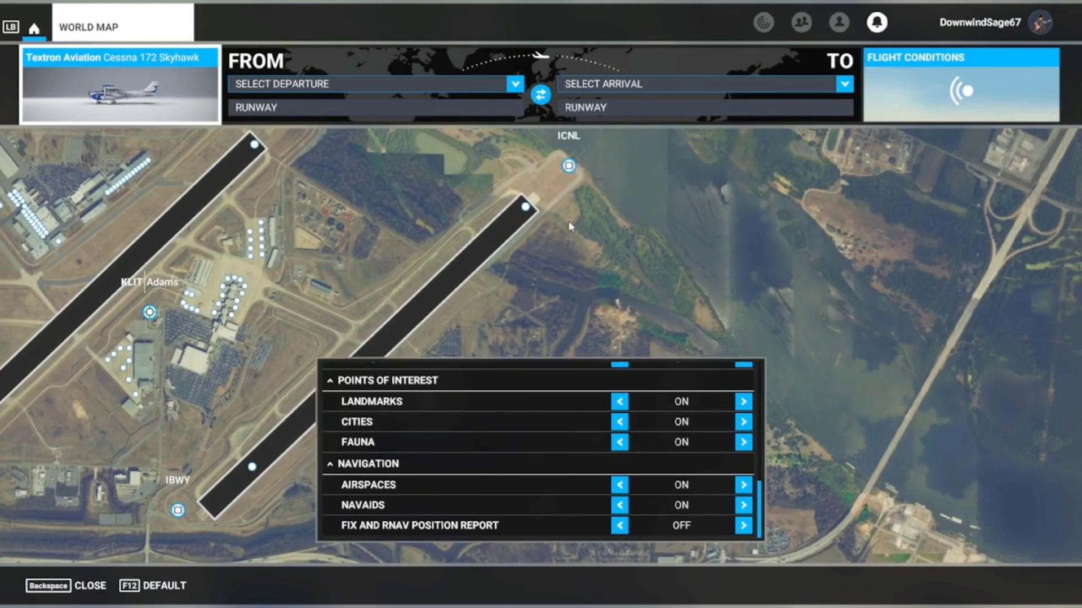
drag(570, 226, 488, 316)
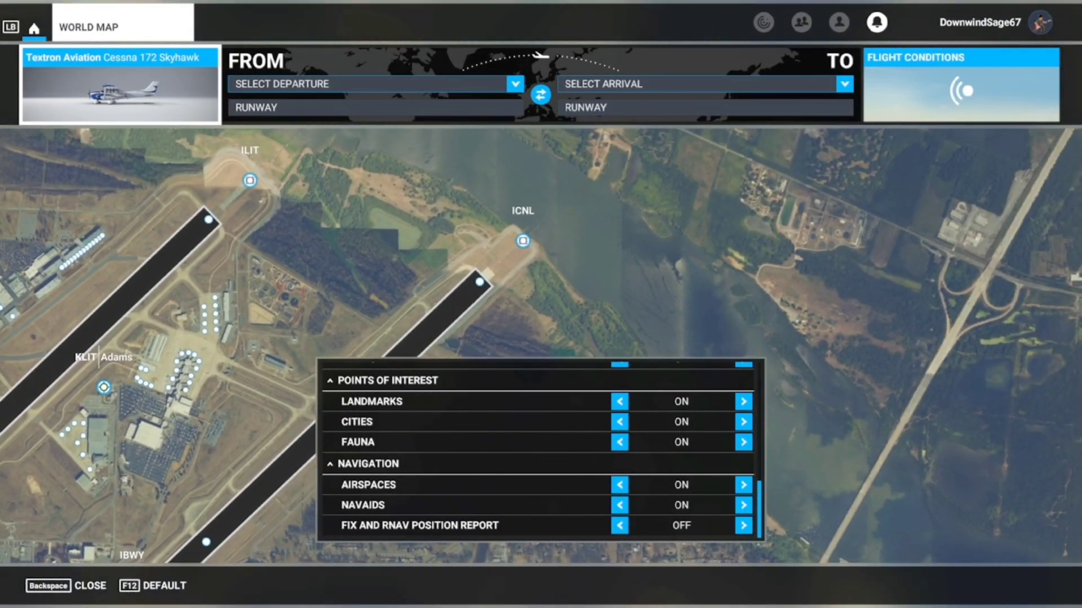
Close the map filters and view the details of the ICNL navaid at KLIT Adams airport
click(79, 586)
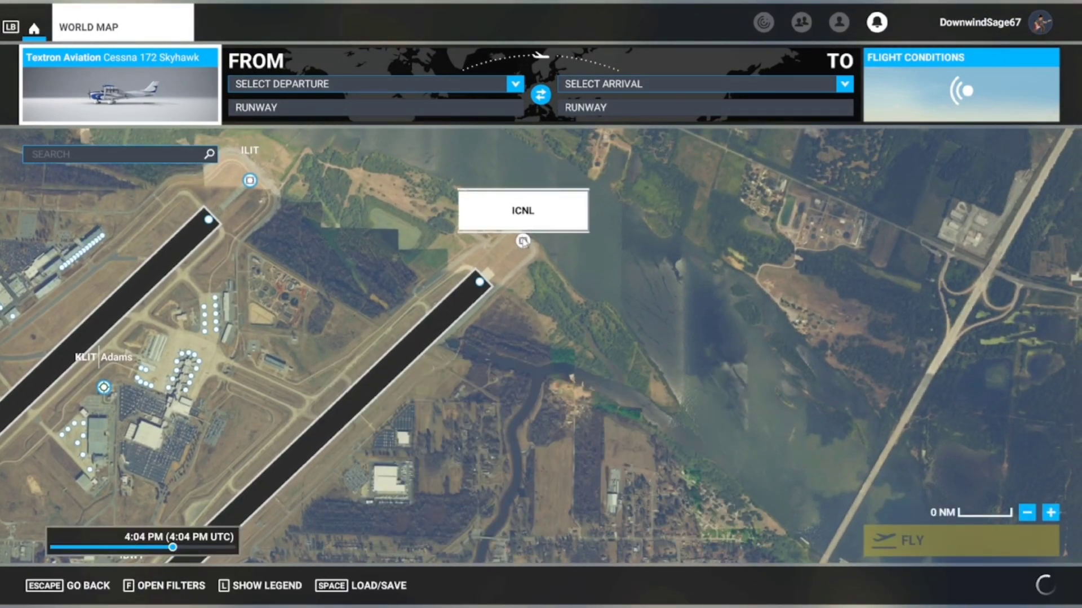
click(520, 240)
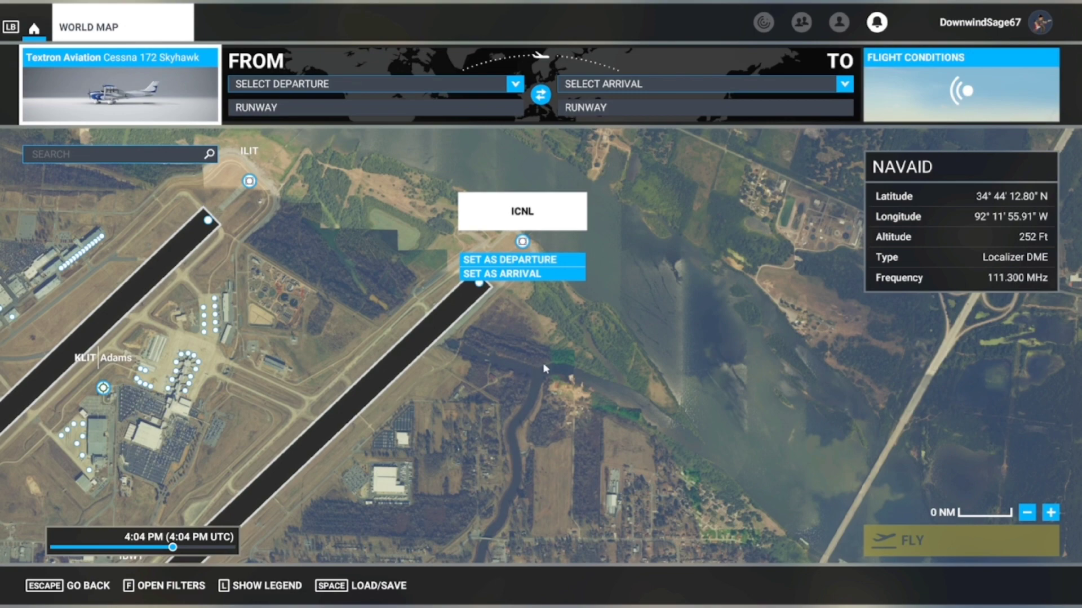
scroll(549, 366, down, 5)
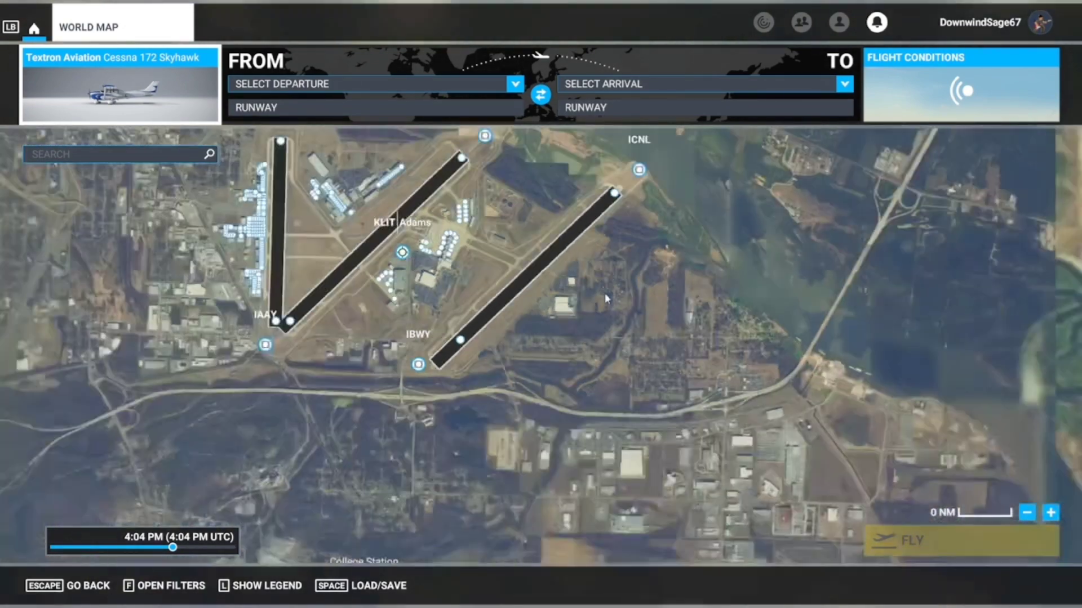
scroll(606, 297, down, 2)
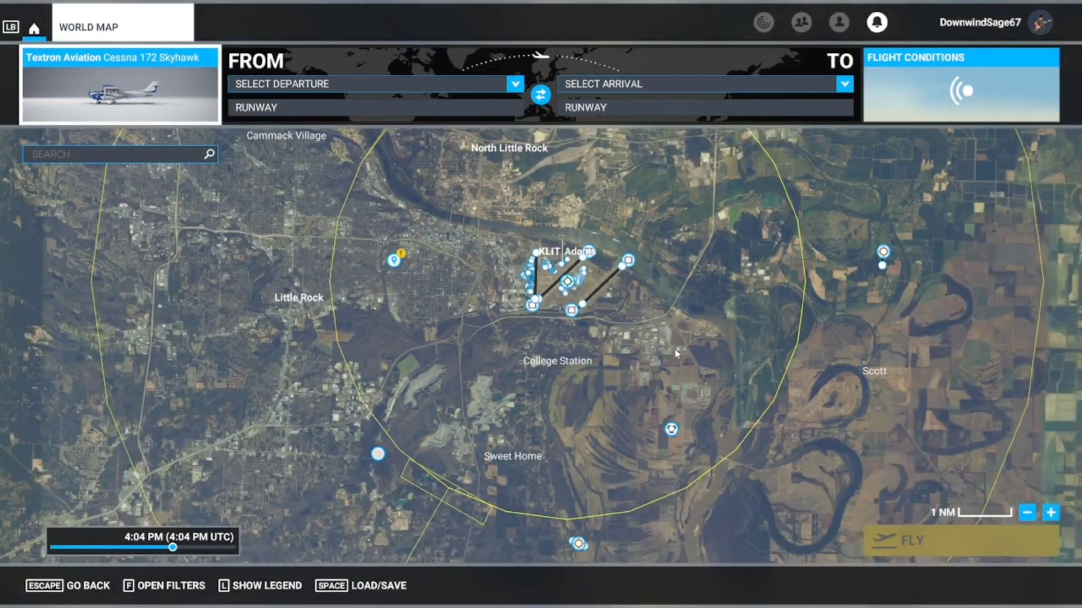
drag(663, 369, 600, 319)
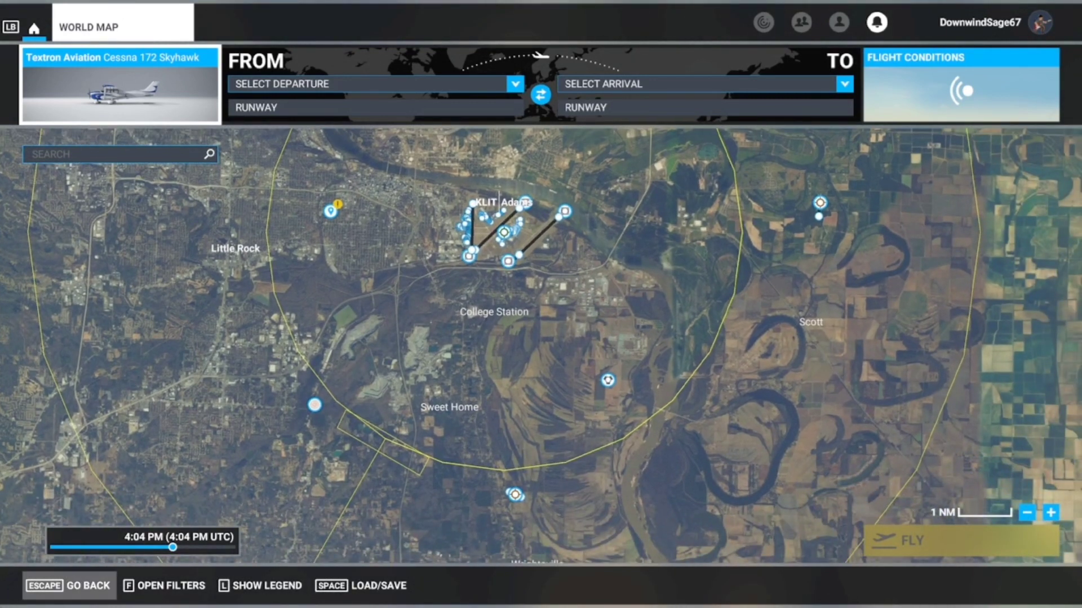
Turn the Fix and RNAV Position Report filter back on, toggling it to compare the map symbols southwest of Little Rock
click(153, 585)
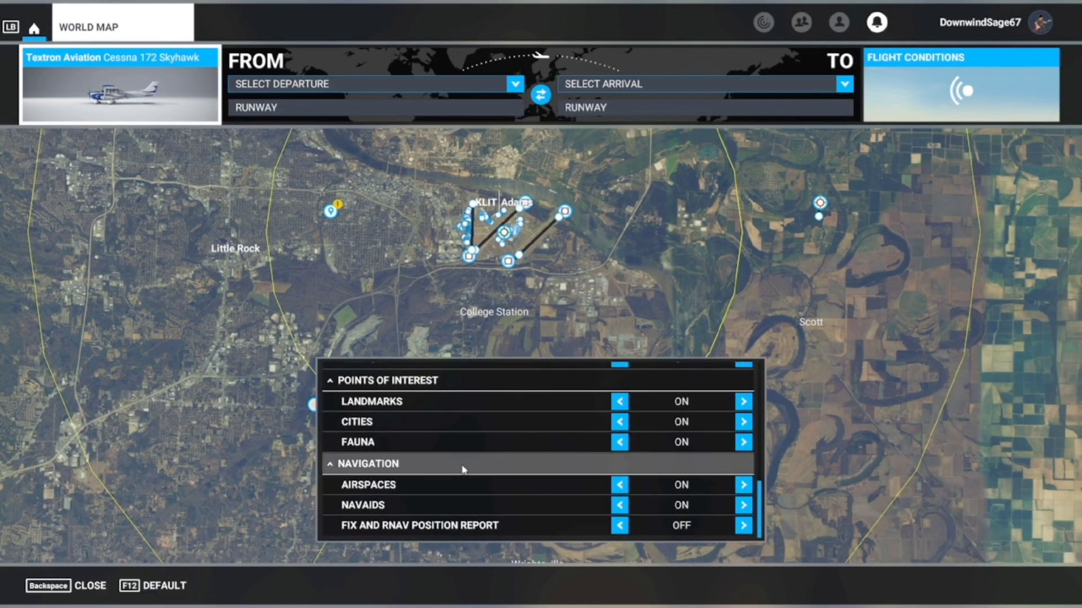
click(619, 526)
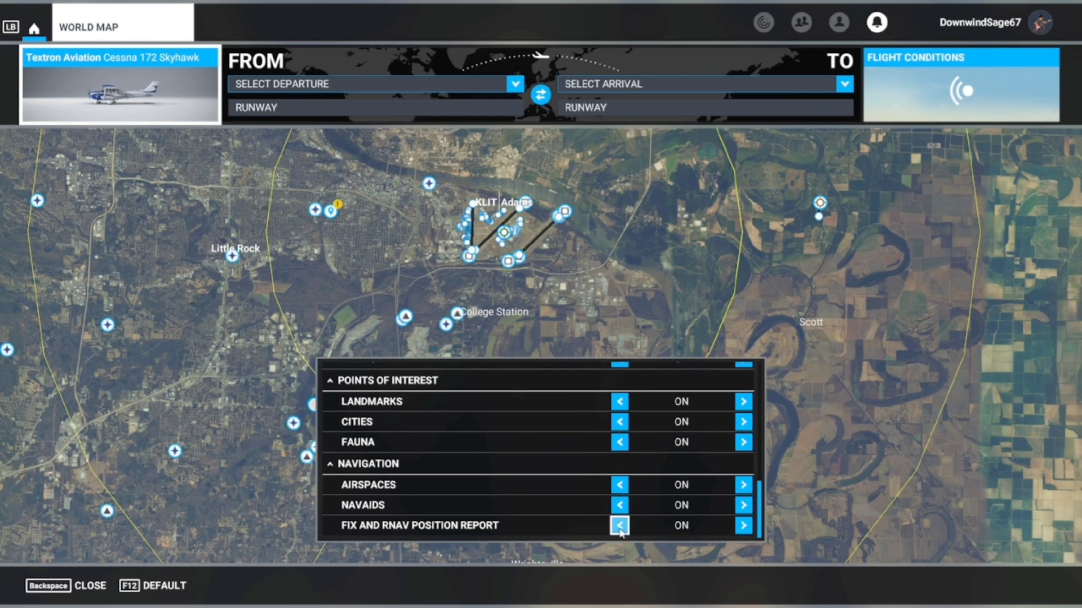
drag(525, 324, 632, 241)
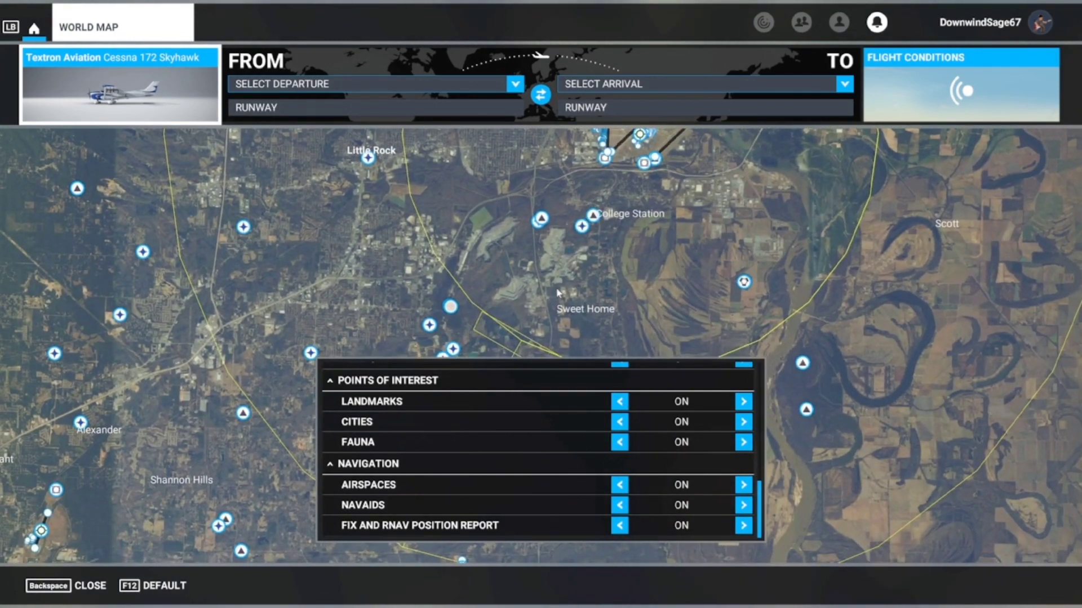
drag(556, 288, 634, 277)
scroll(652, 267, down, 2)
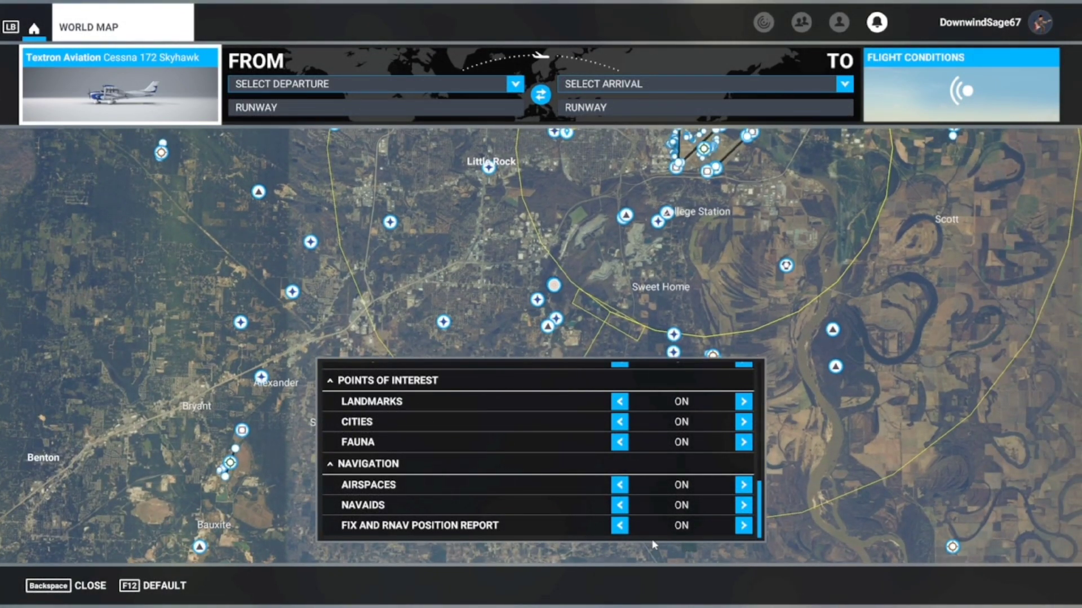
click(621, 528)
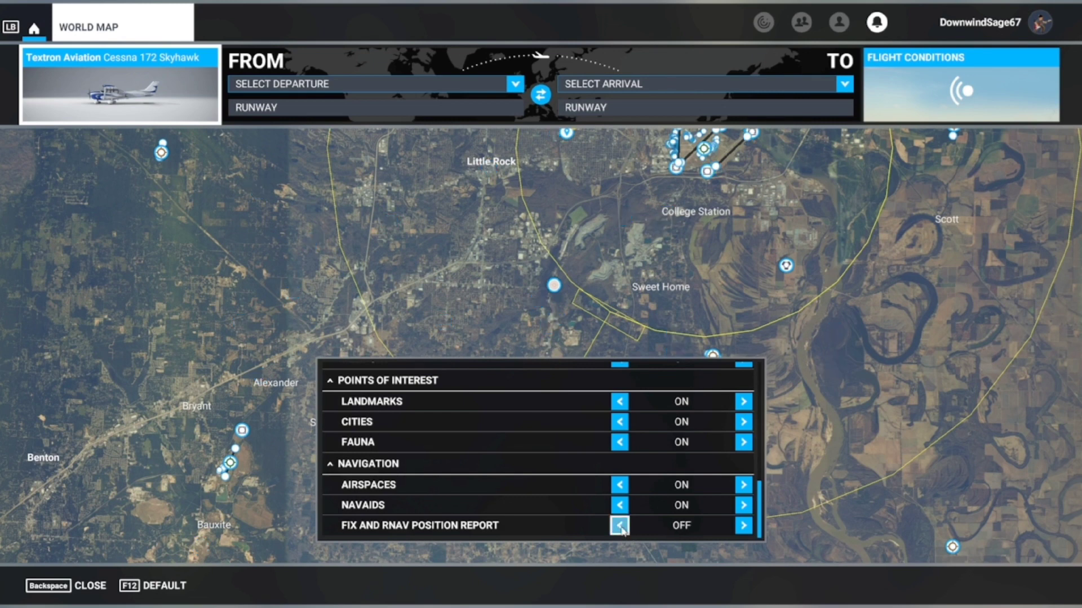
click(620, 526)
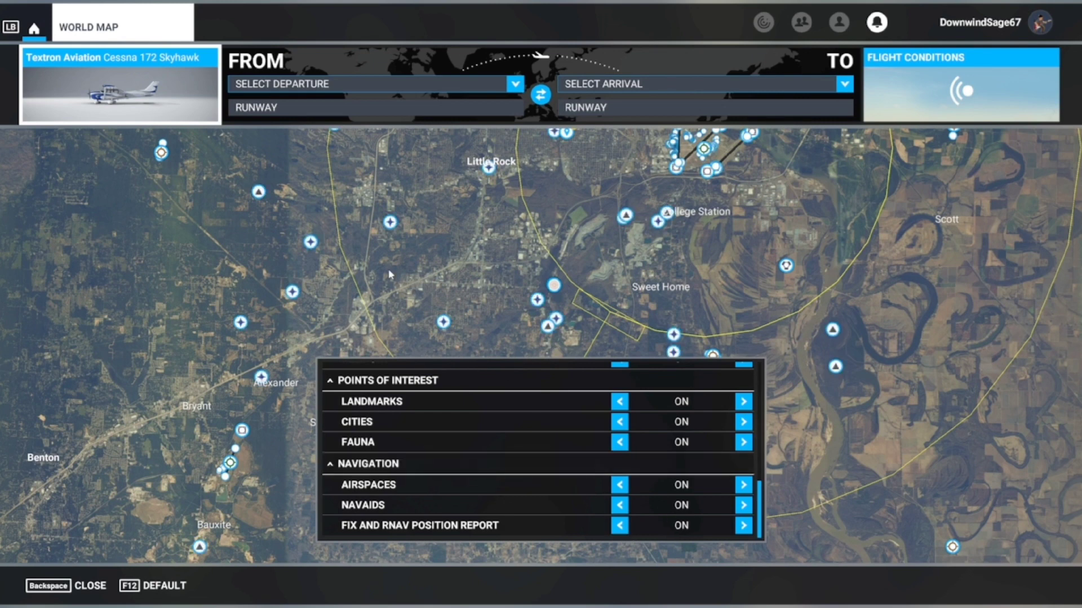
Close the map filters and view the details of the CEBVU and JATOM waypoints southwest of Little Rock
click(390, 224)
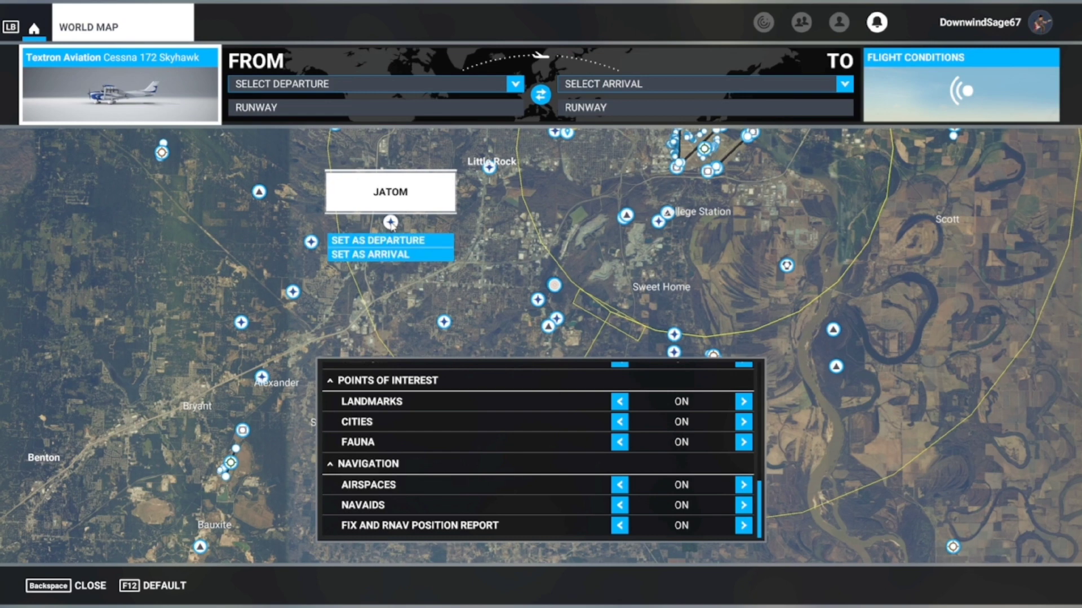
click(66, 587)
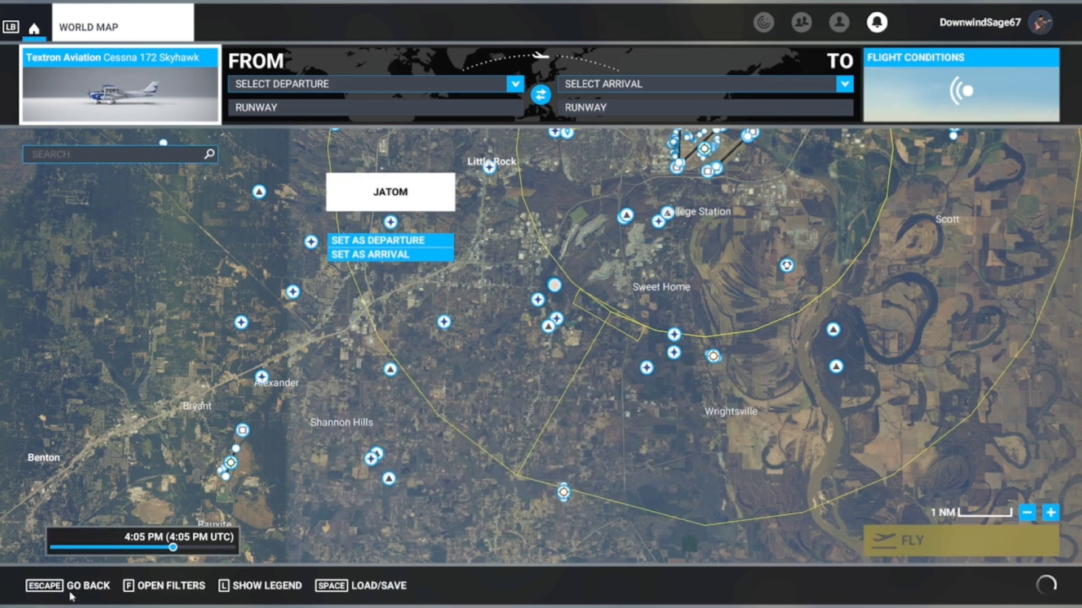
click(443, 322)
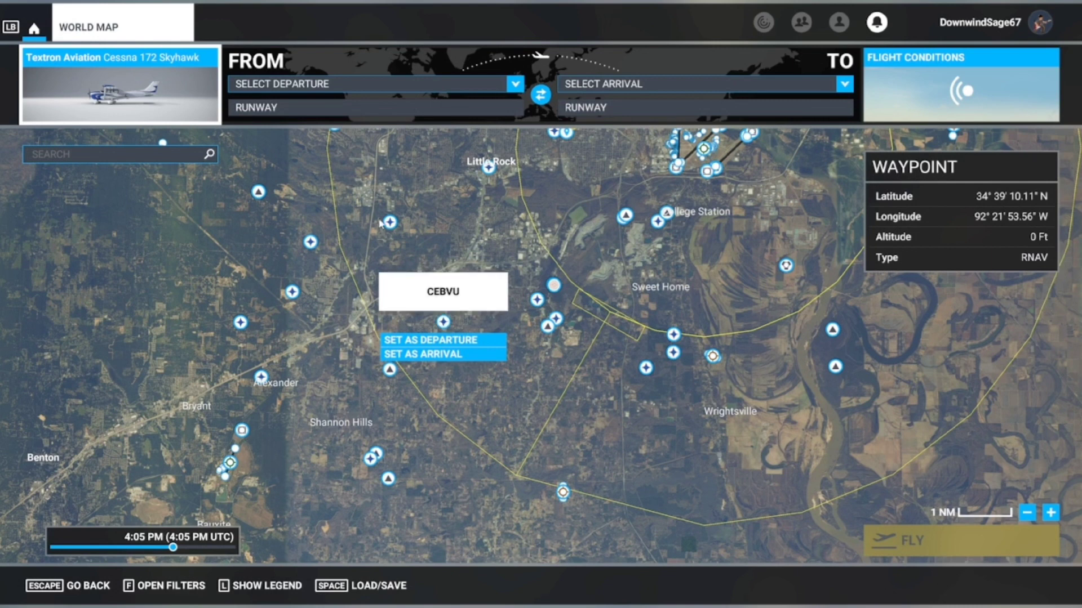
drag(388, 248, 476, 281)
scroll(475, 278, up, 2)
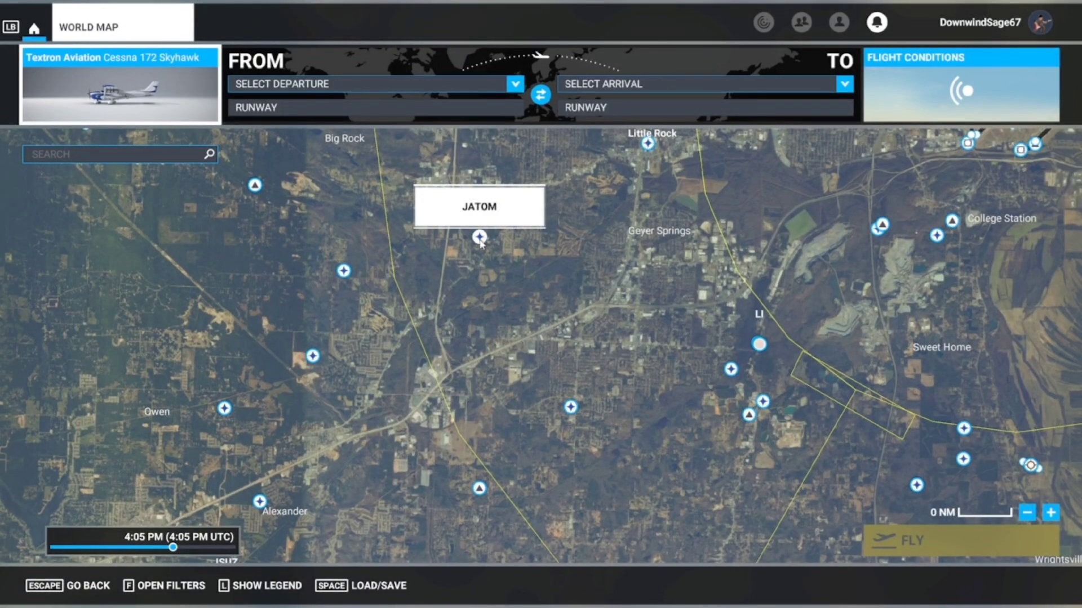
click(479, 239)
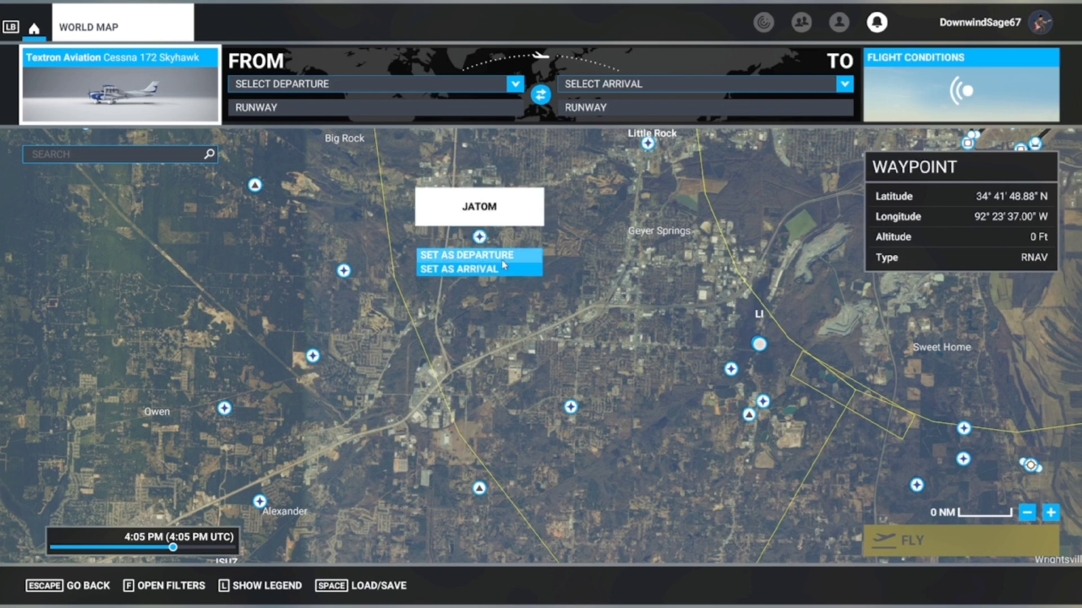
View the details of the overlapping TADAW and HULKO fixes west of Big Rock
drag(388, 326, 459, 347)
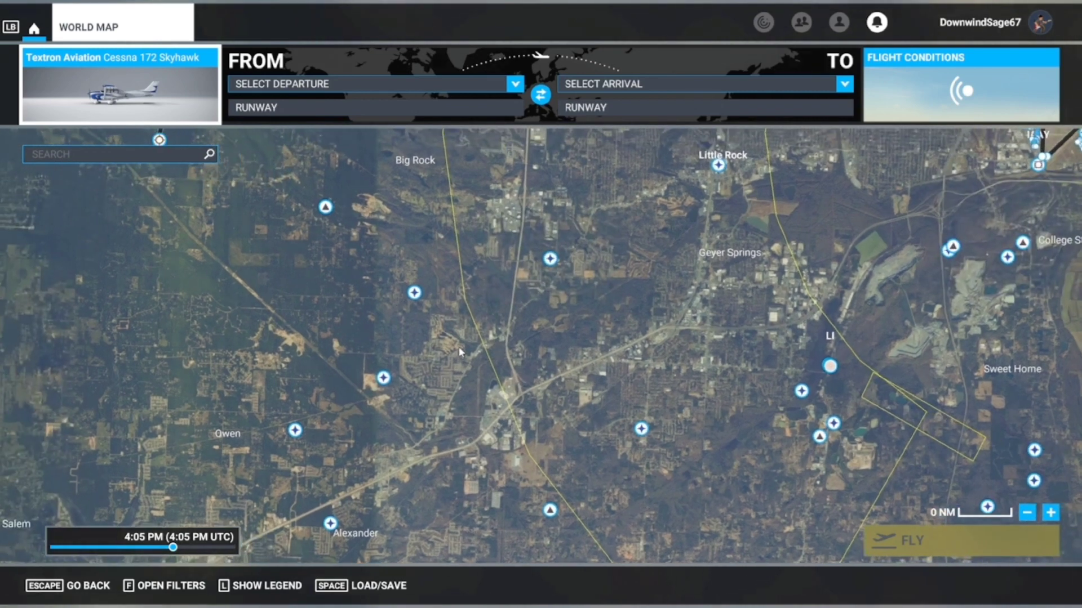
drag(308, 220, 482, 308)
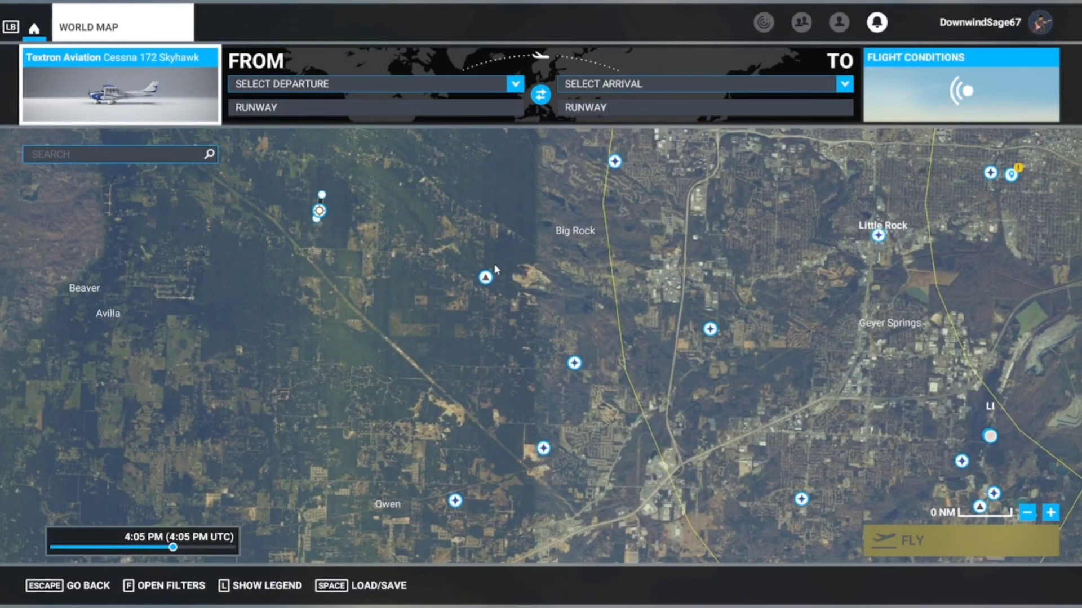
click(485, 278)
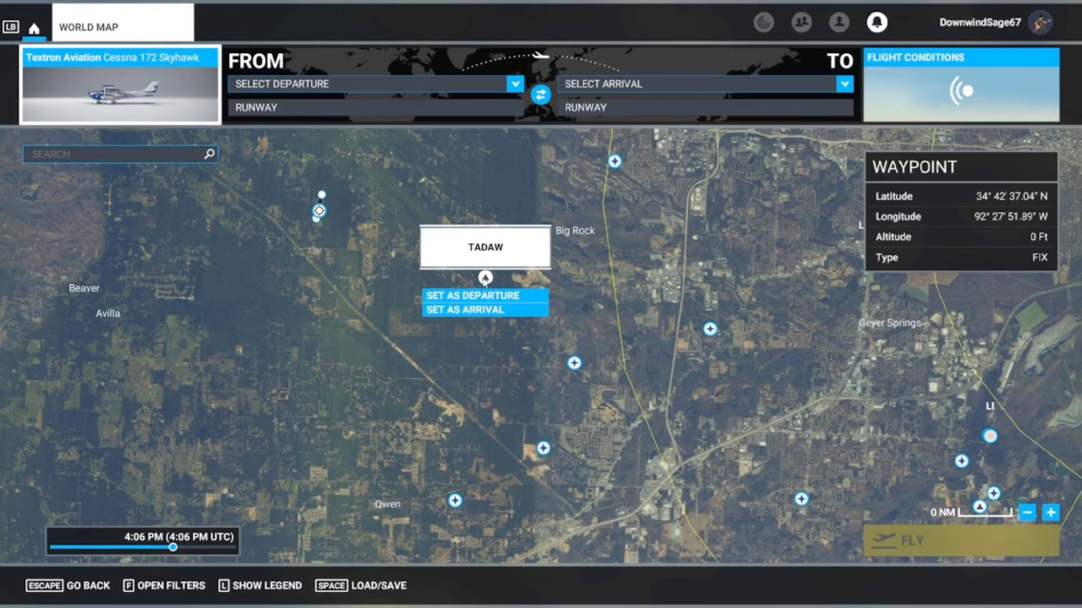
drag(484, 403, 498, 347)
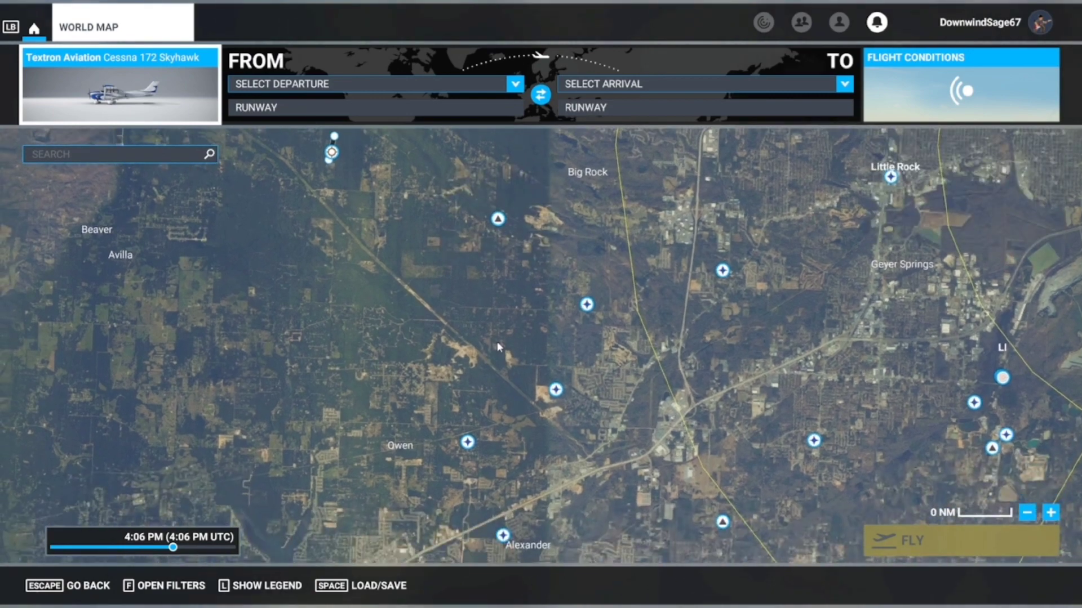
click(496, 222)
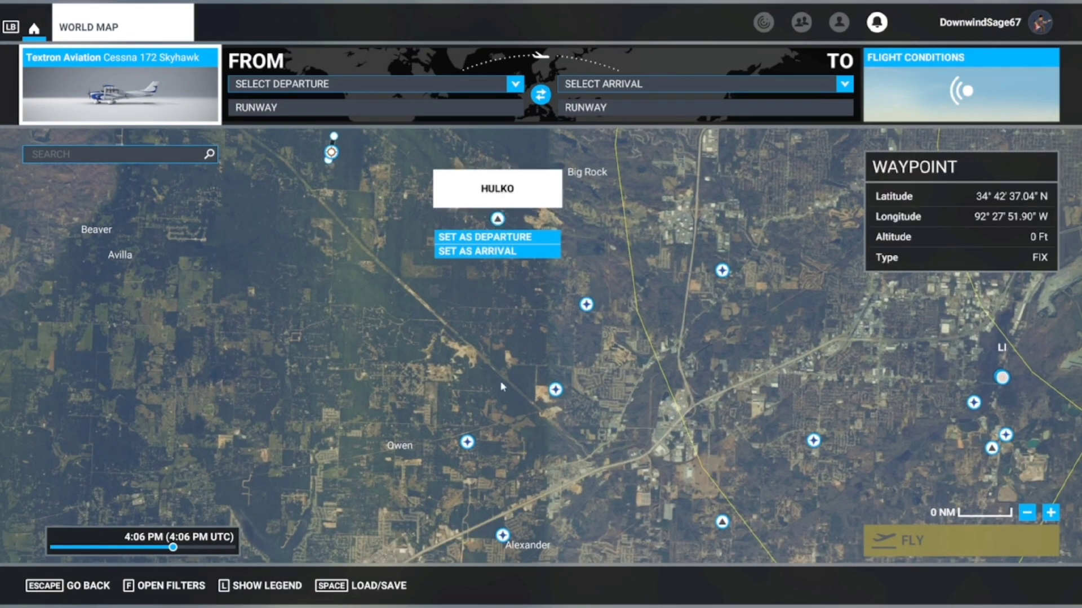
Inspect the WEBVA and ZULAD waypoints west of College Station, south of KLIT Adams airport
drag(489, 428, 487, 315)
drag(499, 422, 442, 321)
drag(555, 370, 402, 349)
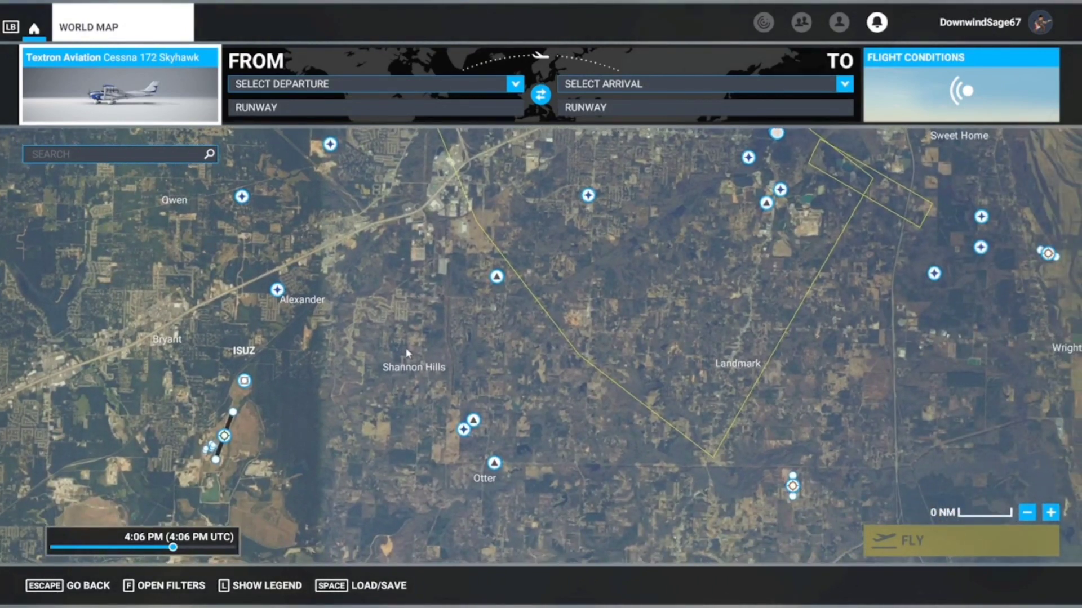
drag(583, 321, 404, 407)
drag(506, 271, 383, 353)
drag(495, 290, 381, 316)
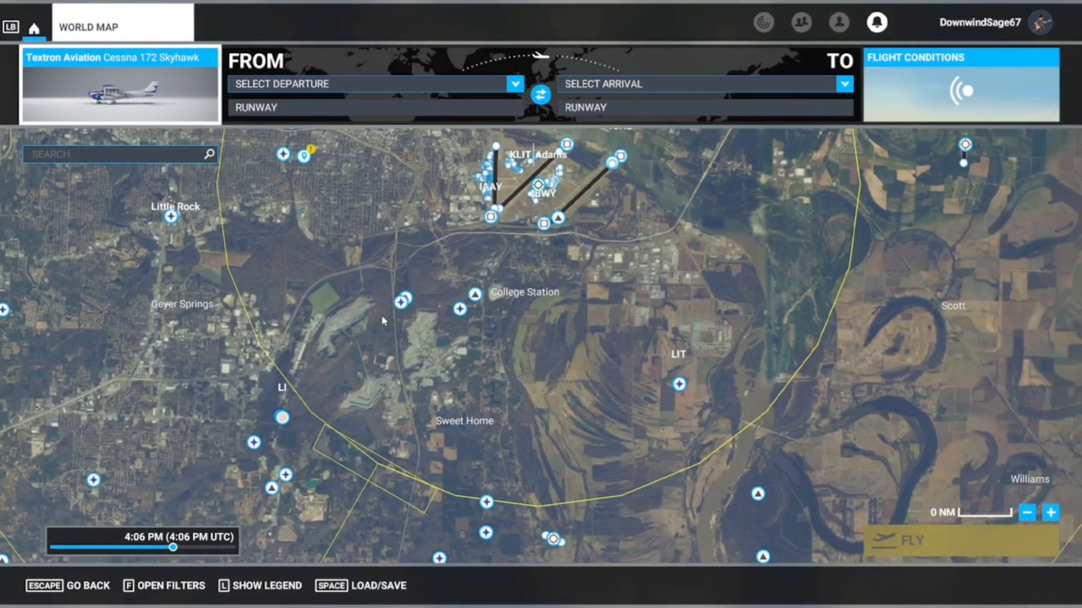
click(460, 310)
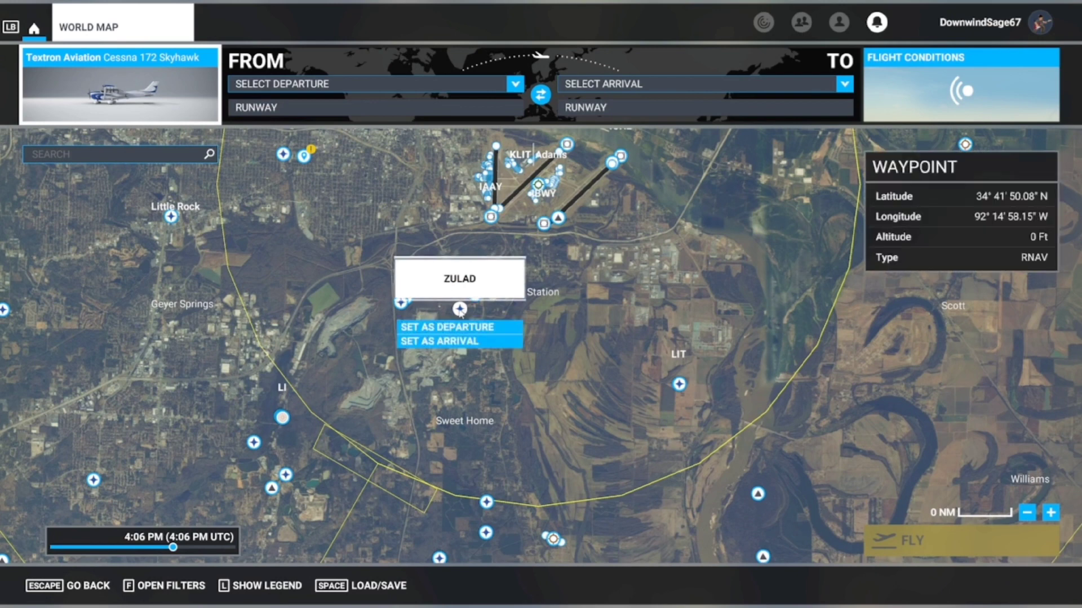
click(401, 303)
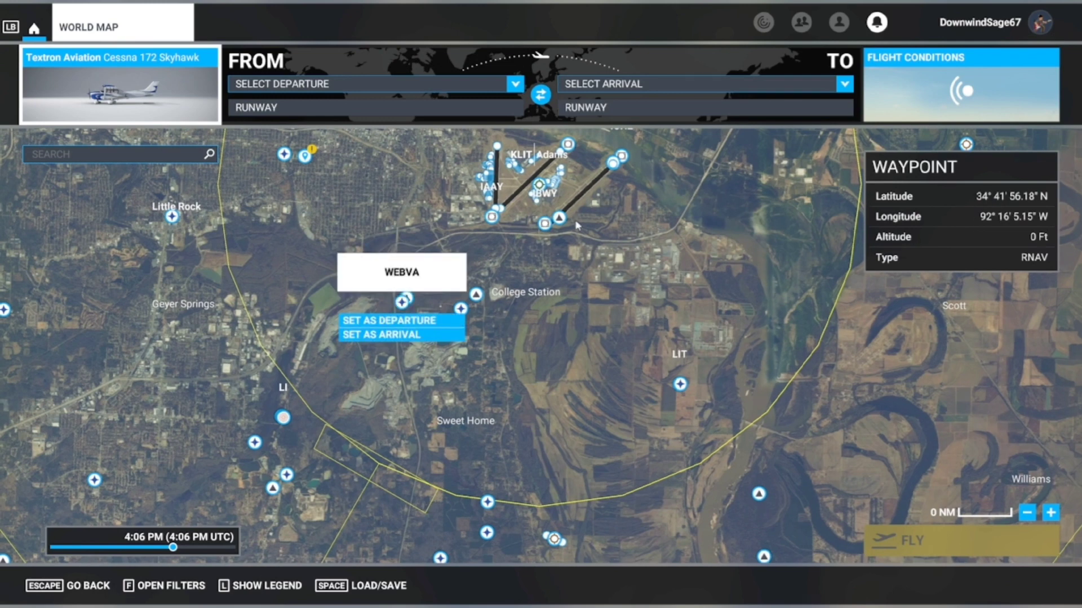
click(461, 309)
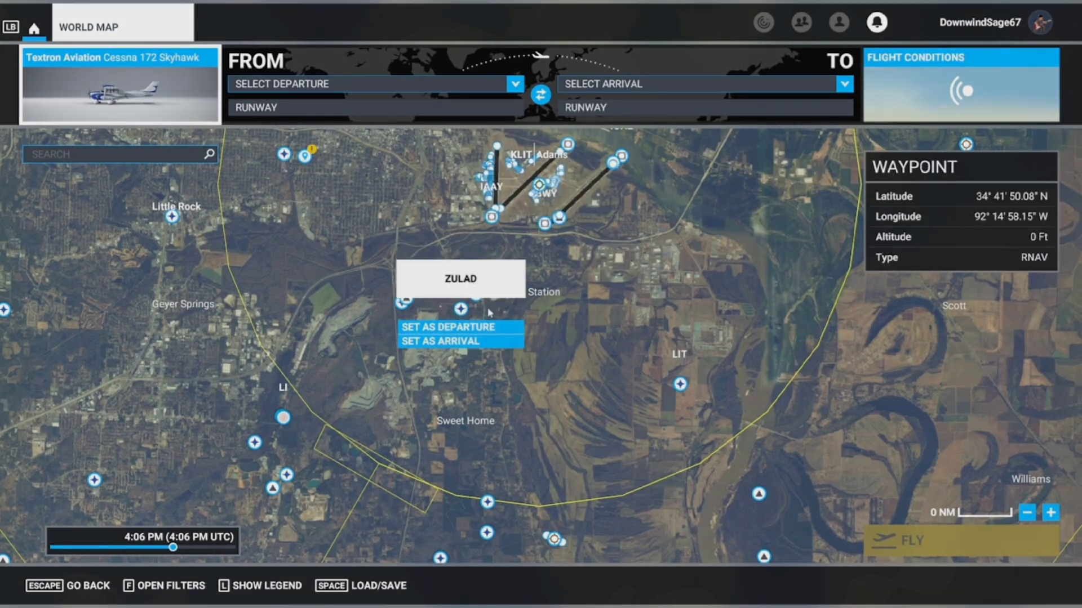
scroll(556, 311, up, 2)
click(411, 341)
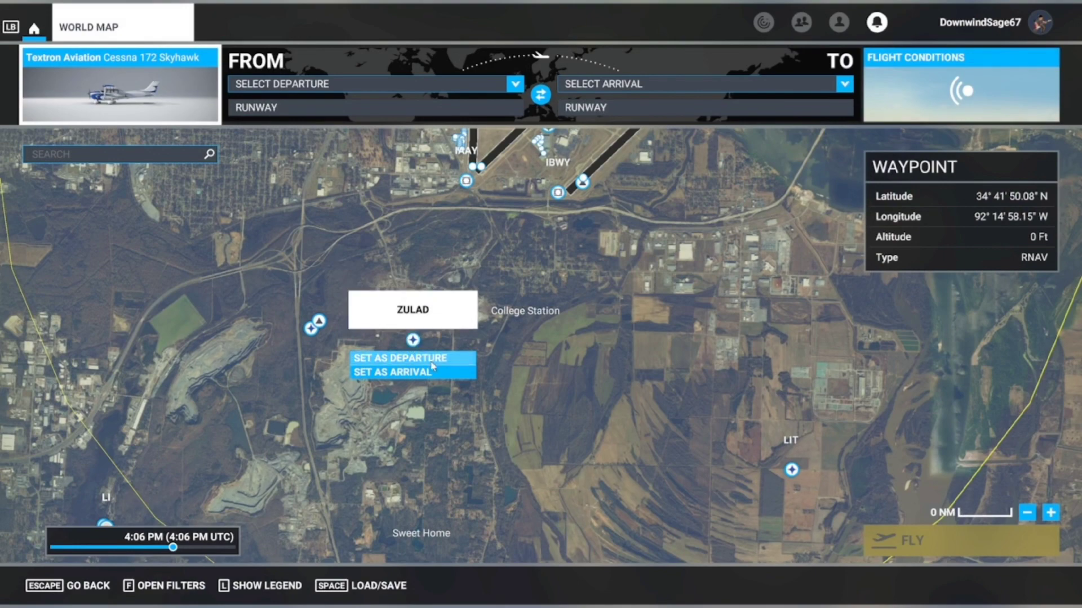
Place a custom map point just south of Sweet Home and set it as the departure
scroll(407, 459, down, 2)
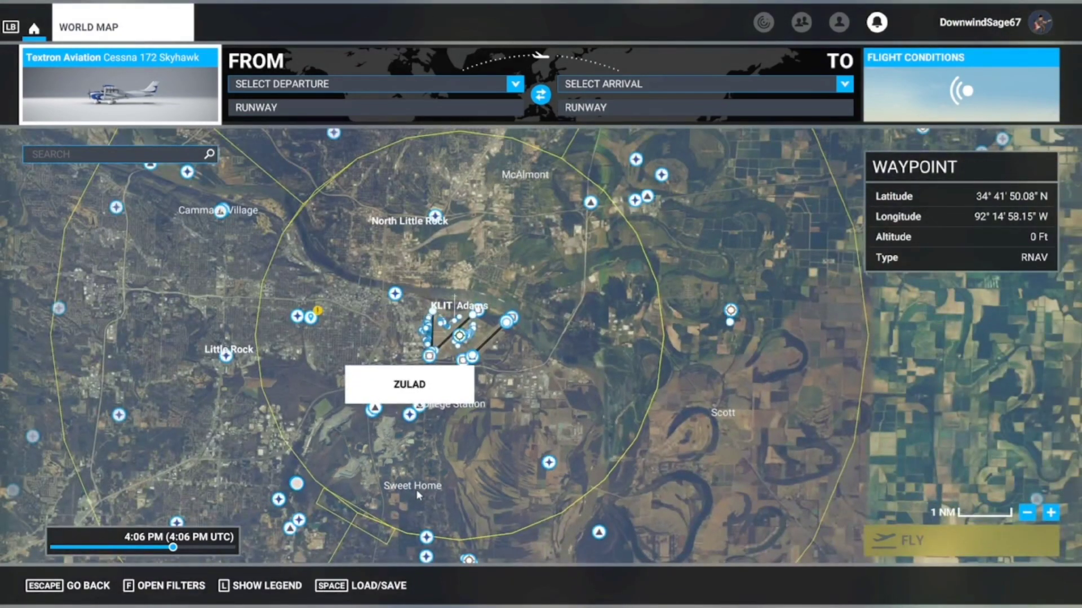
drag(419, 496, 423, 426)
click(417, 459)
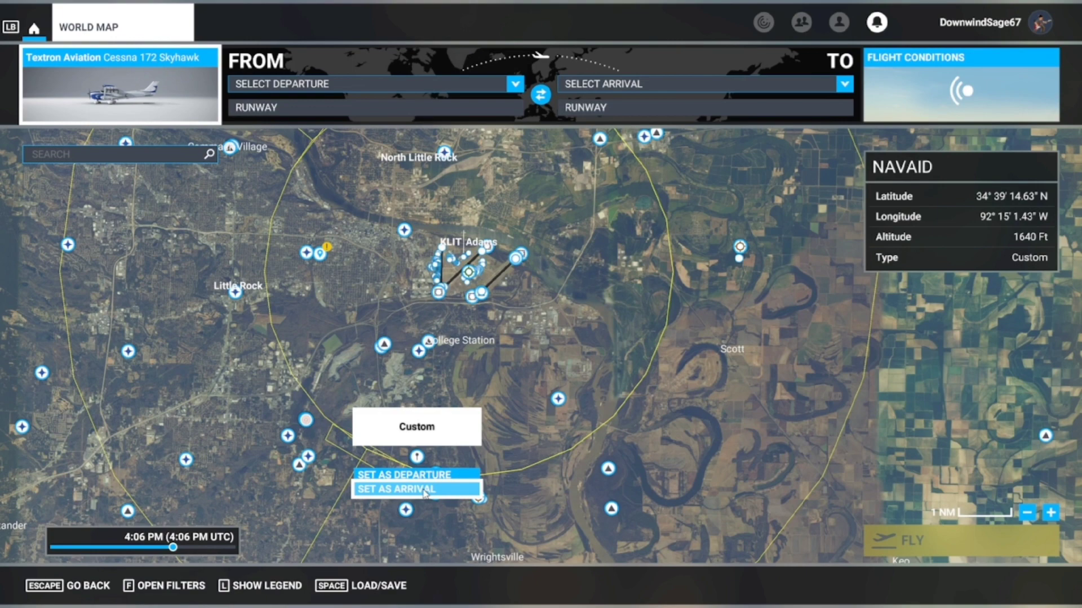
click(423, 475)
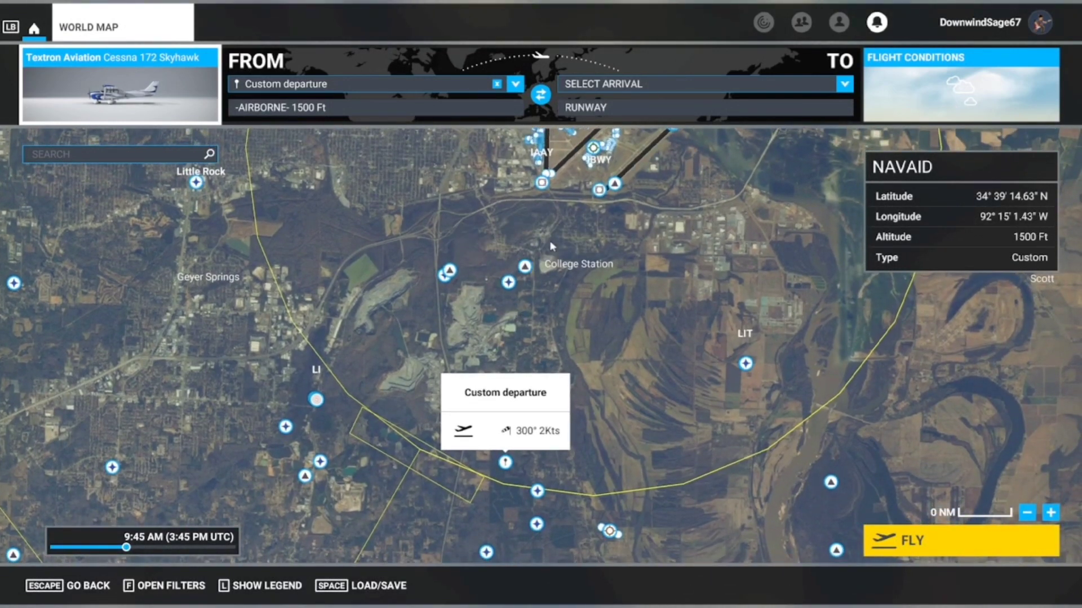
View the details of the ZULAD waypoint north of the custom departure point
scroll(505, 295, up, 3)
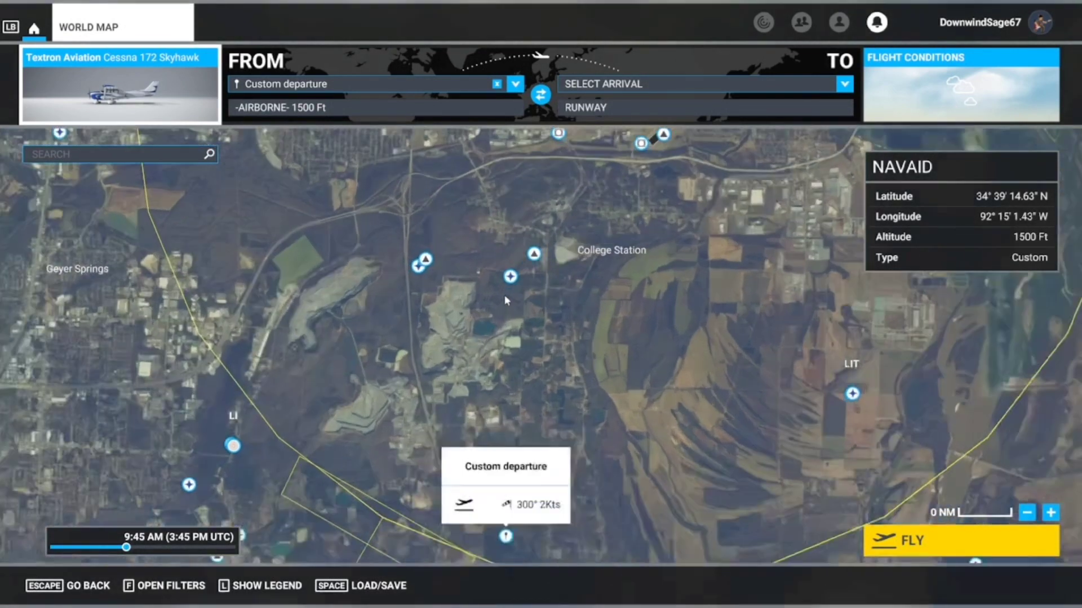
scroll(558, 354, down, 2)
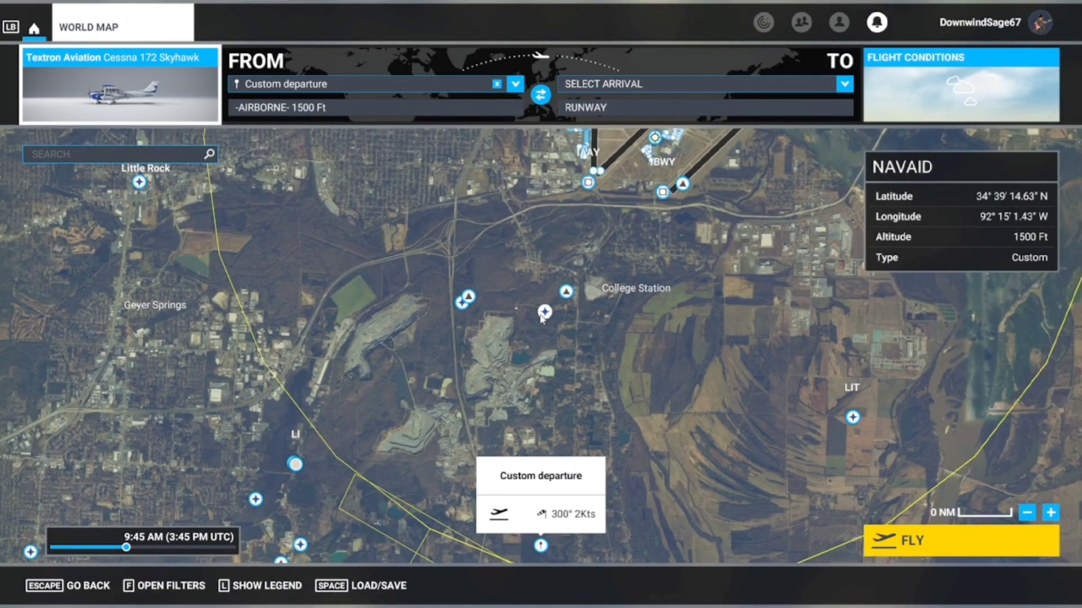
click(545, 313)
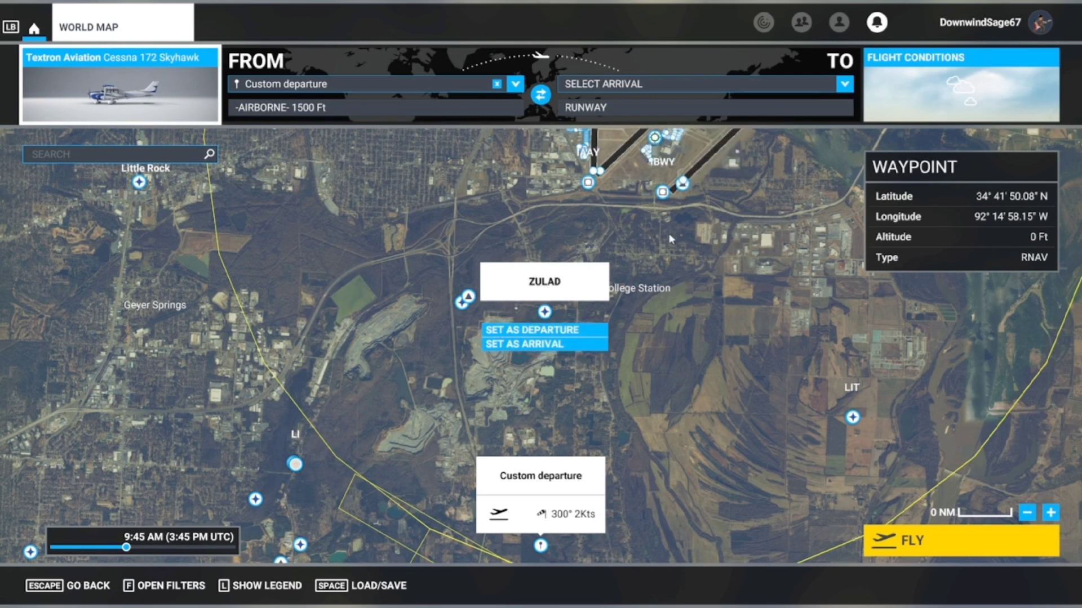
Set runway 4R at KLIT Adams airport as the arrival
drag(672, 237, 609, 292)
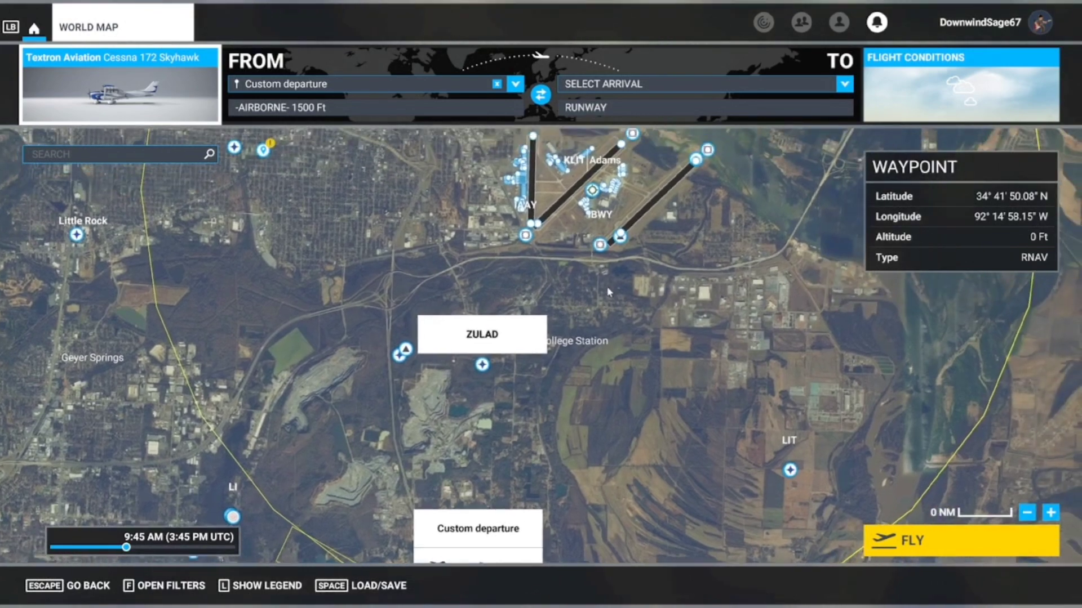
click(621, 236)
click(620, 272)
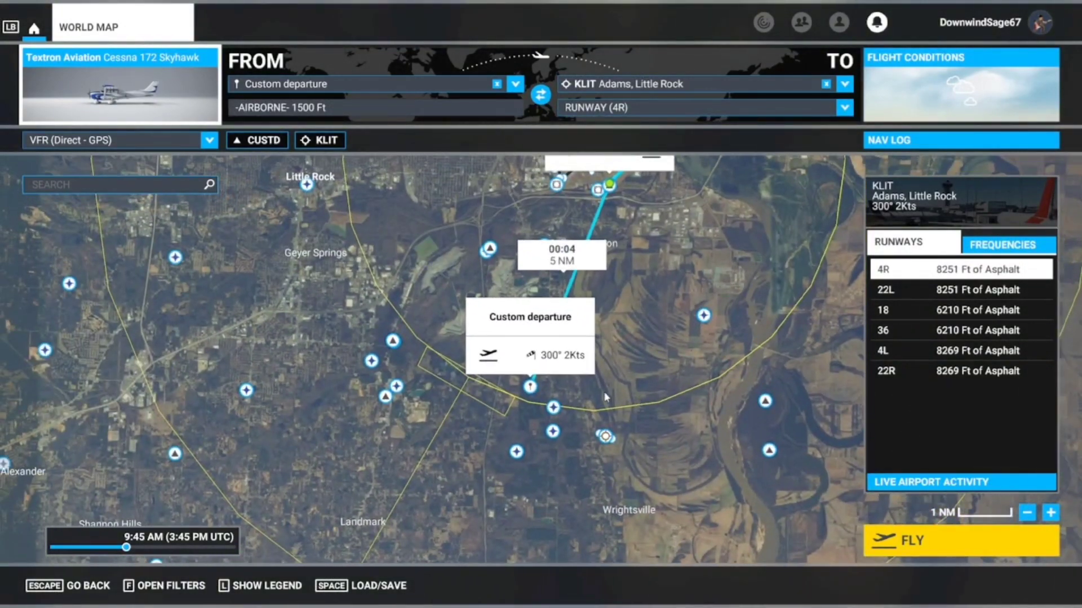
Add the ZULAD RNAV waypoint west of College Station to the route between the custom departure and KLIT
scroll(607, 396, up, 3)
drag(451, 331, 690, 434)
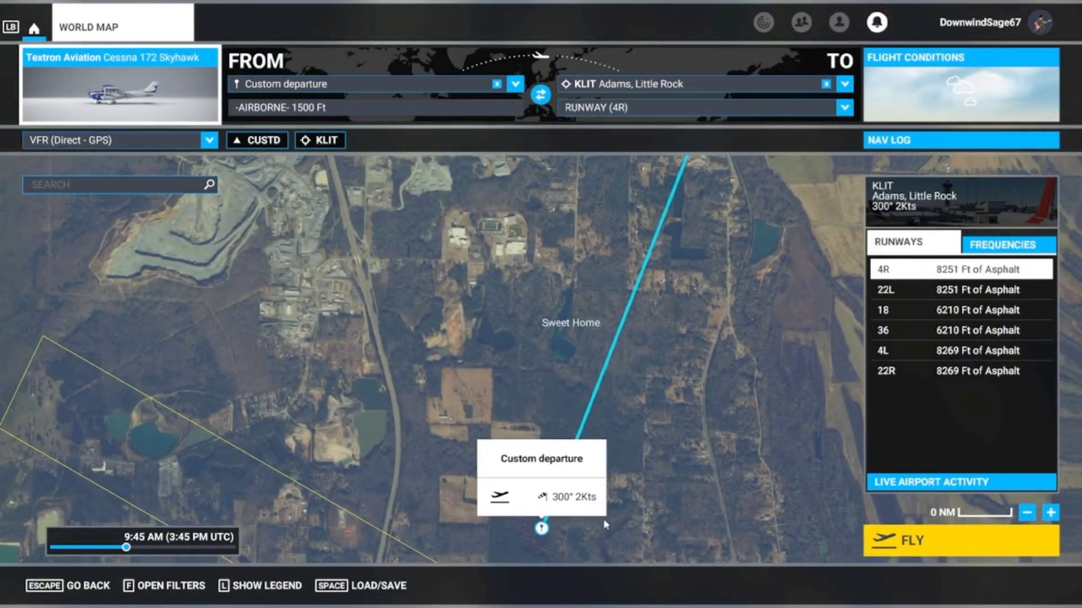
scroll(621, 423, down, 3)
drag(692, 327, 634, 447)
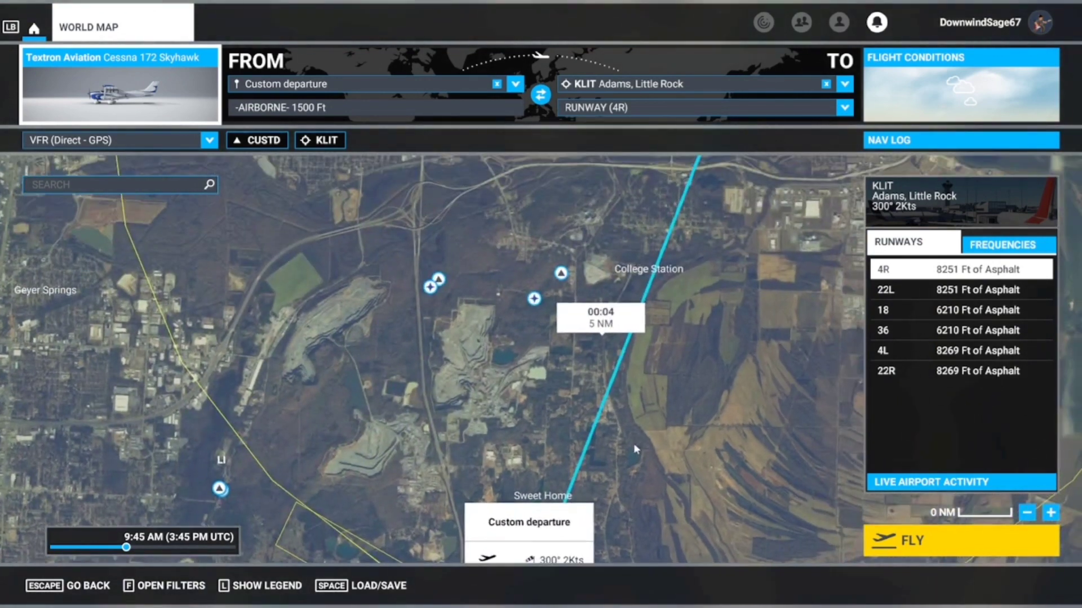
scroll(659, 372, down, 2)
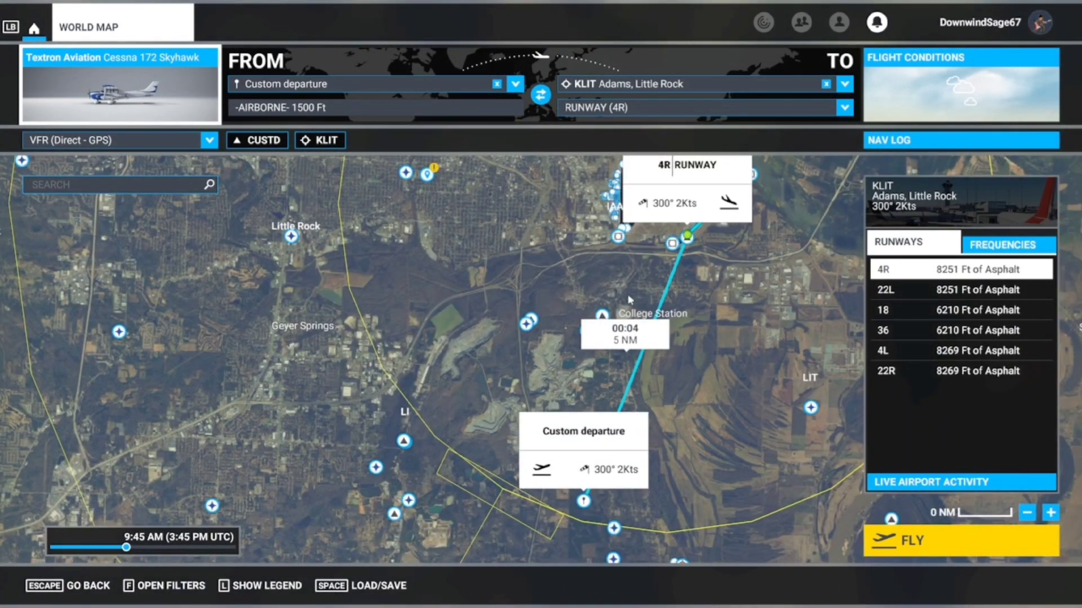
scroll(540, 361, up, 2)
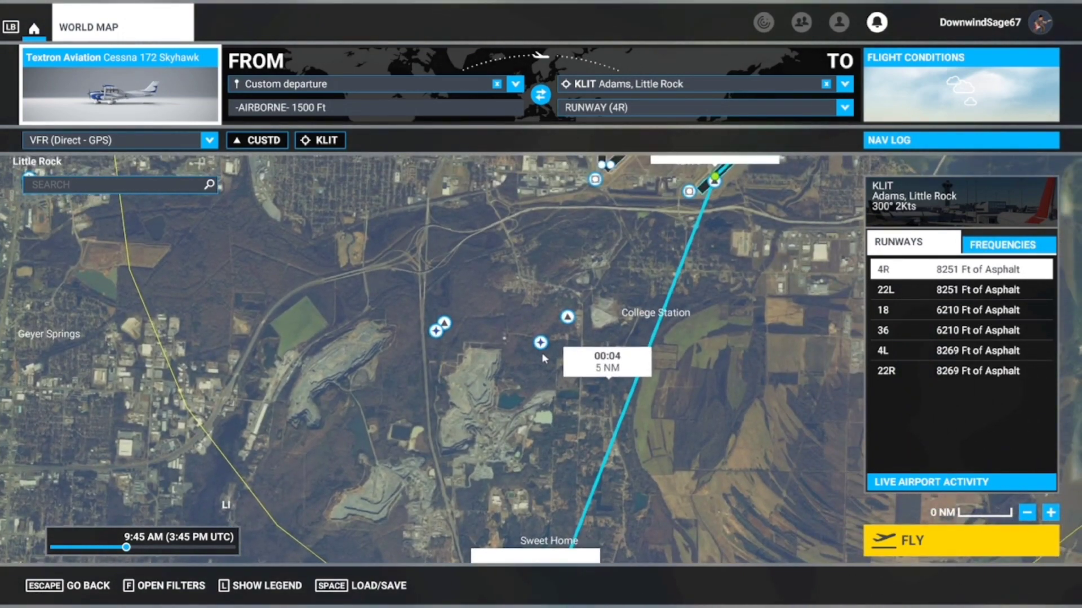
click(541, 344)
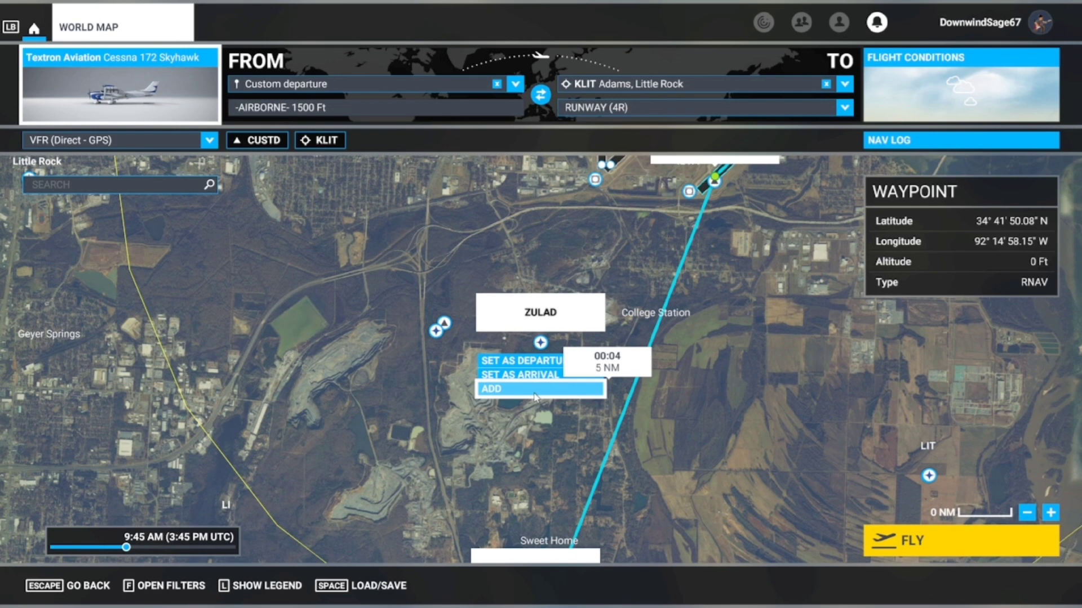
click(529, 394)
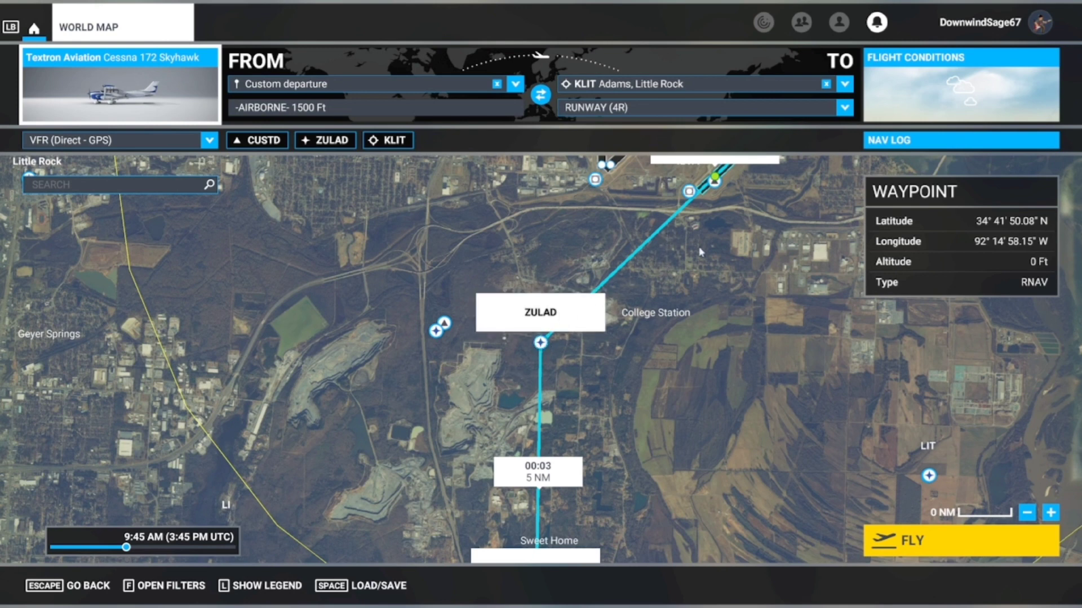
Examine the route from the custom departure via ZULAD to runway 4R and the area around Little Rock
drag(751, 264, 545, 454)
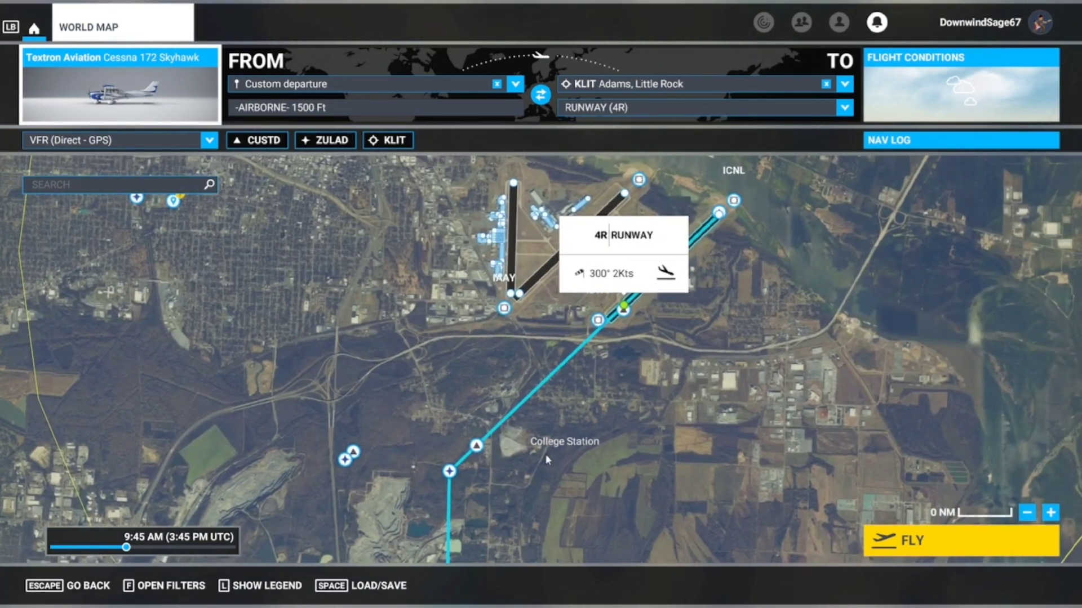
scroll(545, 454, down, 1)
scroll(554, 446, down, 1)
scroll(557, 449, down, 1)
scroll(586, 413, down, 2)
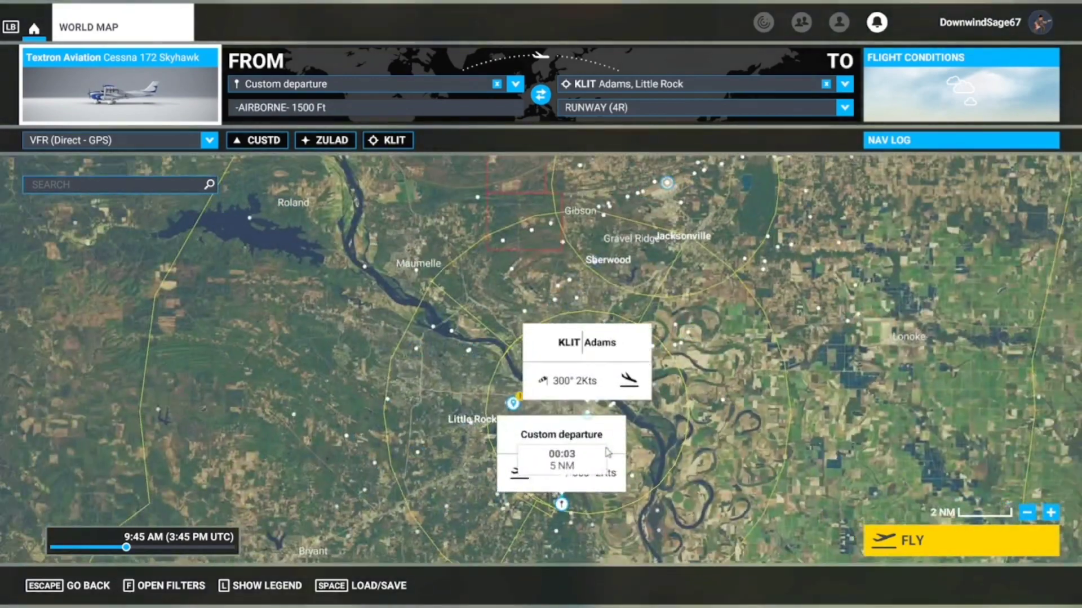
drag(585, 410, 589, 255)
drag(626, 407, 499, 434)
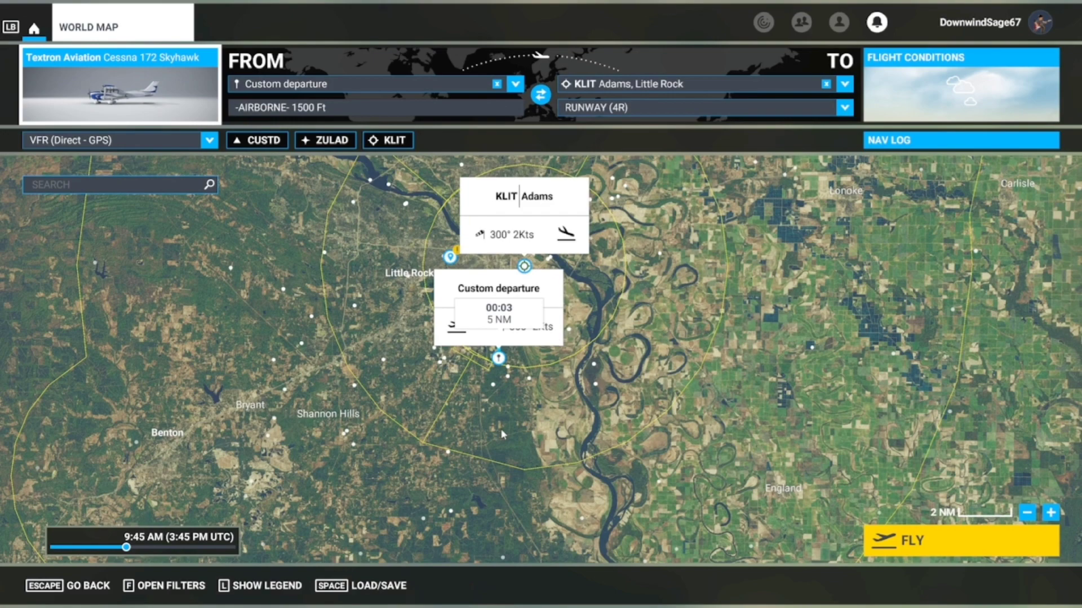
scroll(613, 390, down, 3)
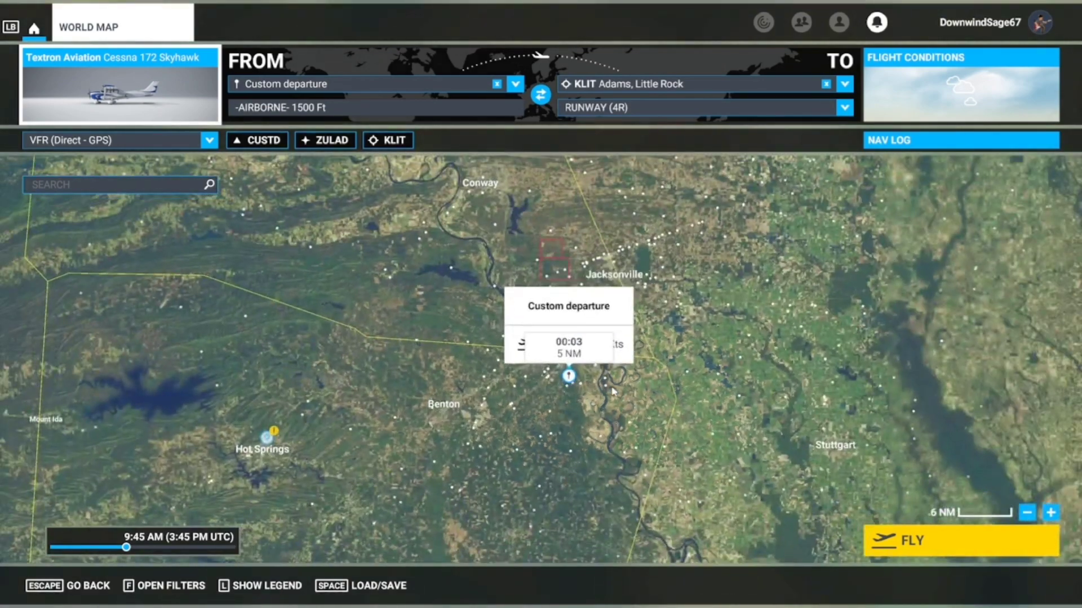
scroll(613, 391, up, 2)
scroll(613, 390, up, 1)
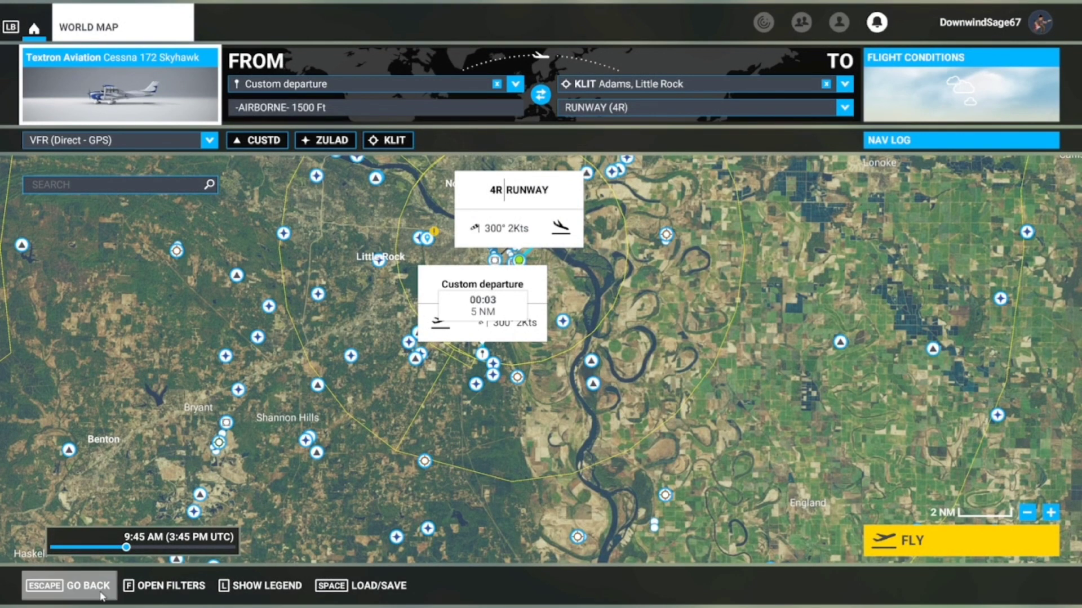
Turn off the map filters for airspaces, navaids, and fix and RNAV position reports
click(153, 587)
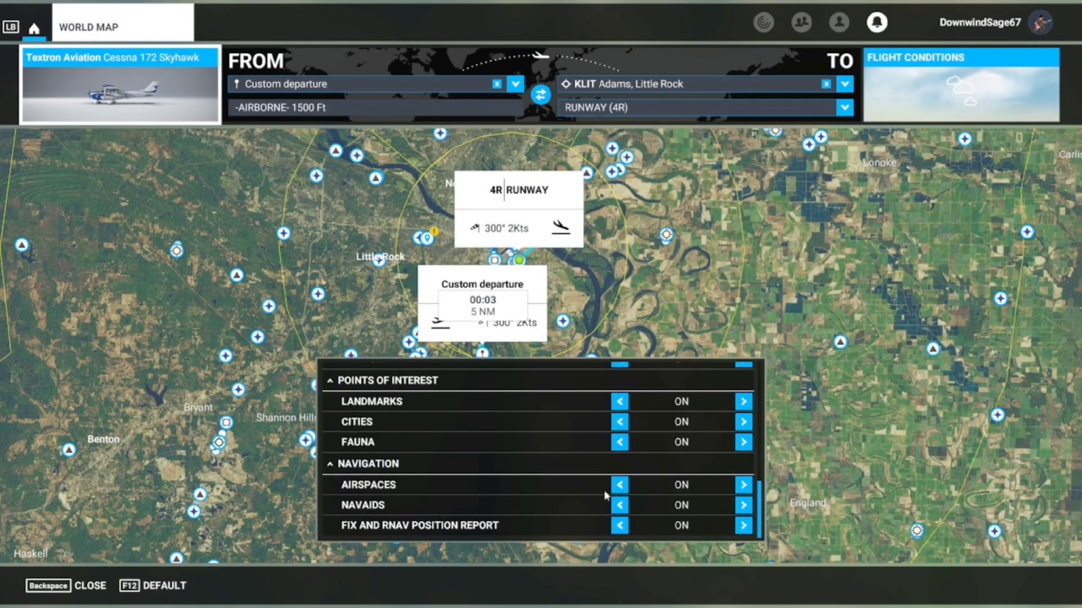
click(620, 525)
click(619, 485)
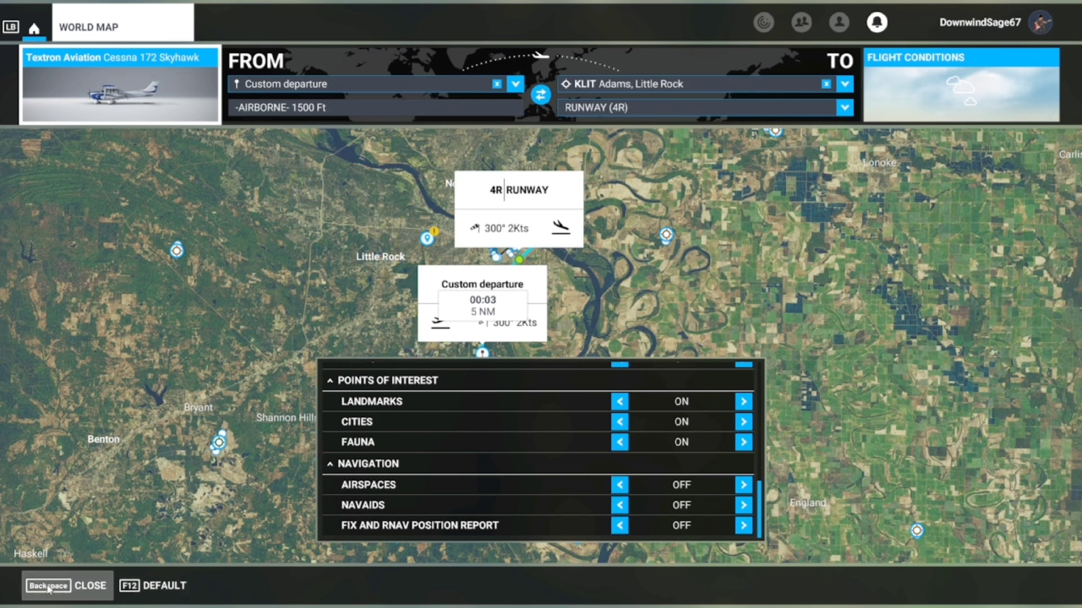
scroll(493, 480, up, 10)
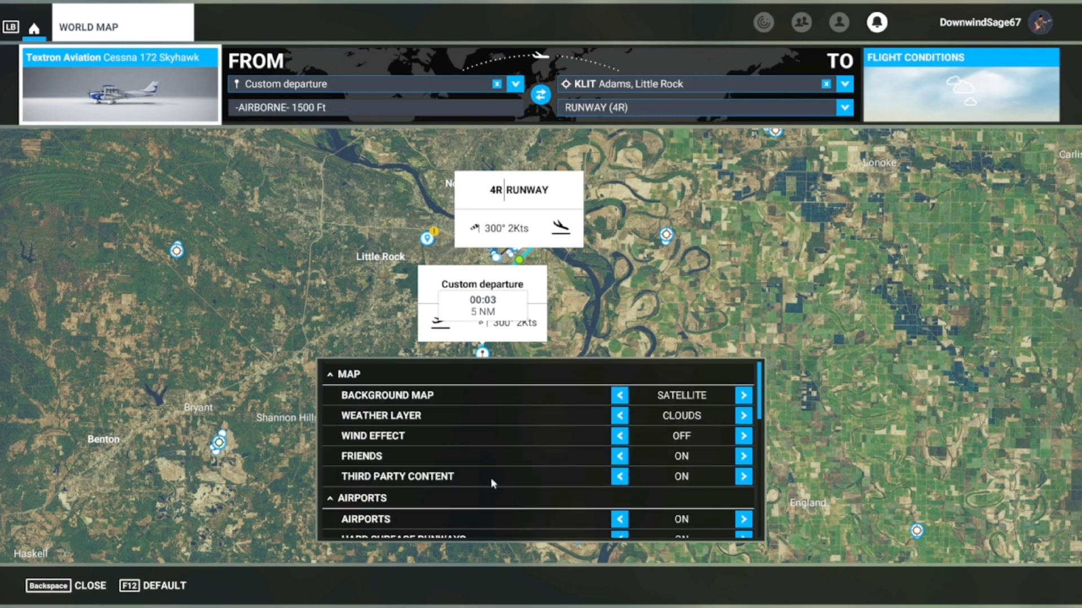
click(84, 586)
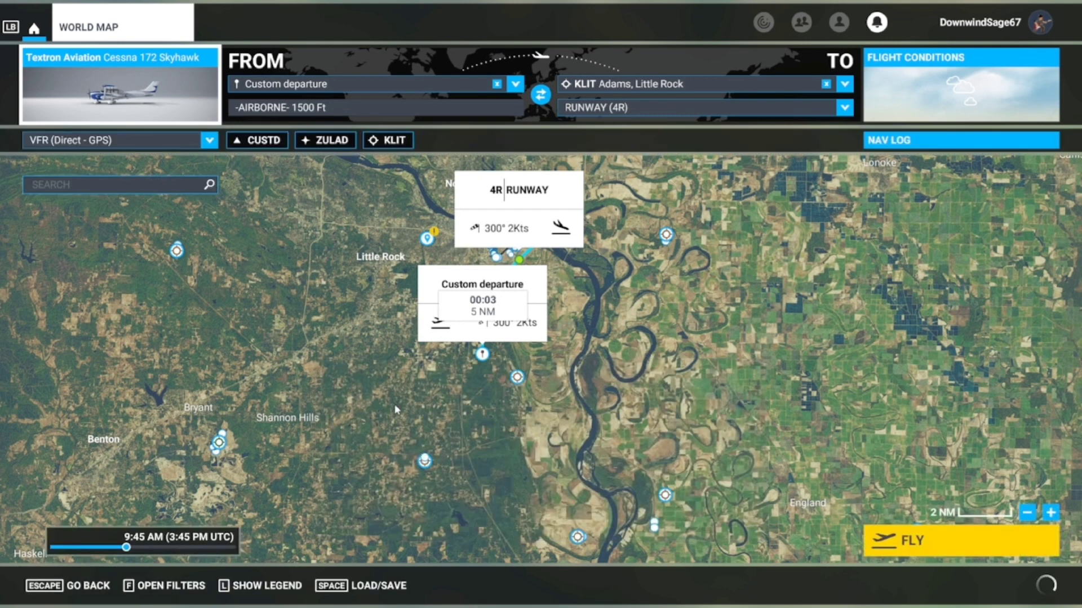
drag(396, 394, 514, 471)
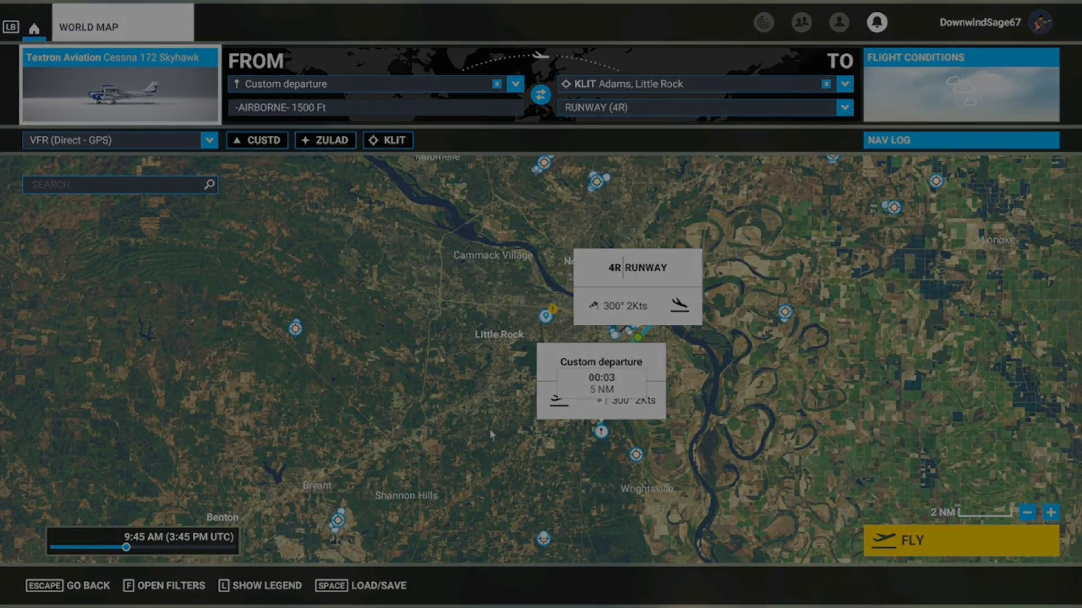